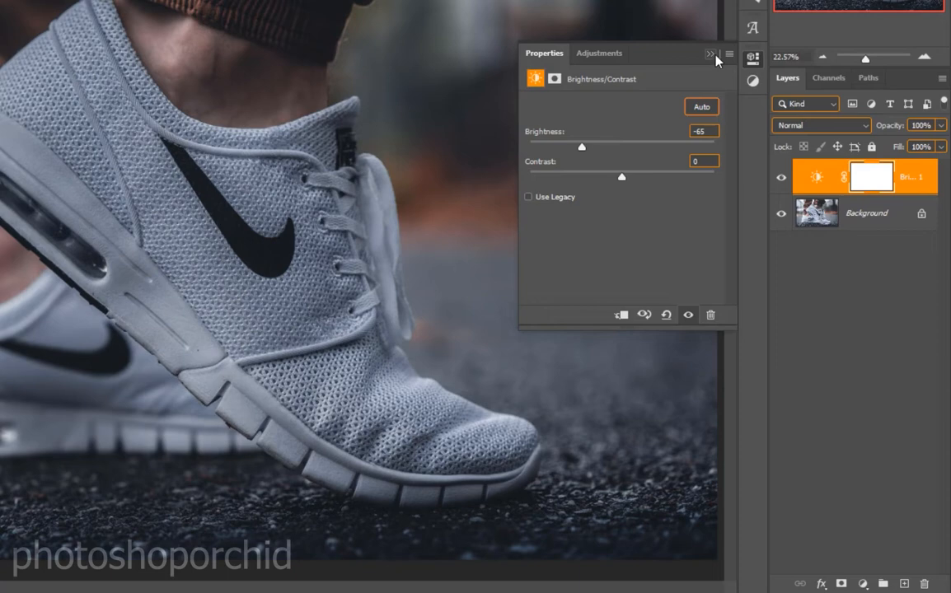
Step: Add a Curves adjustment layer, lower the curve's white point to just above half height, and add a point on its upper part
{"action": "left_click", "coordinate": [710, 54]}
{"action": "left_click", "coordinate": [862, 584]}
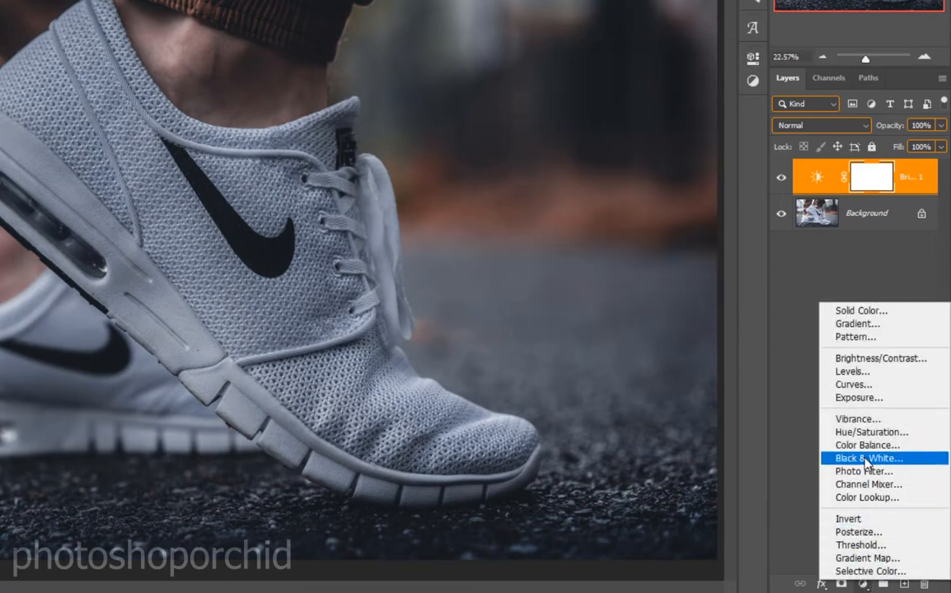
{"action": "left_click", "coordinate": [867, 385]}
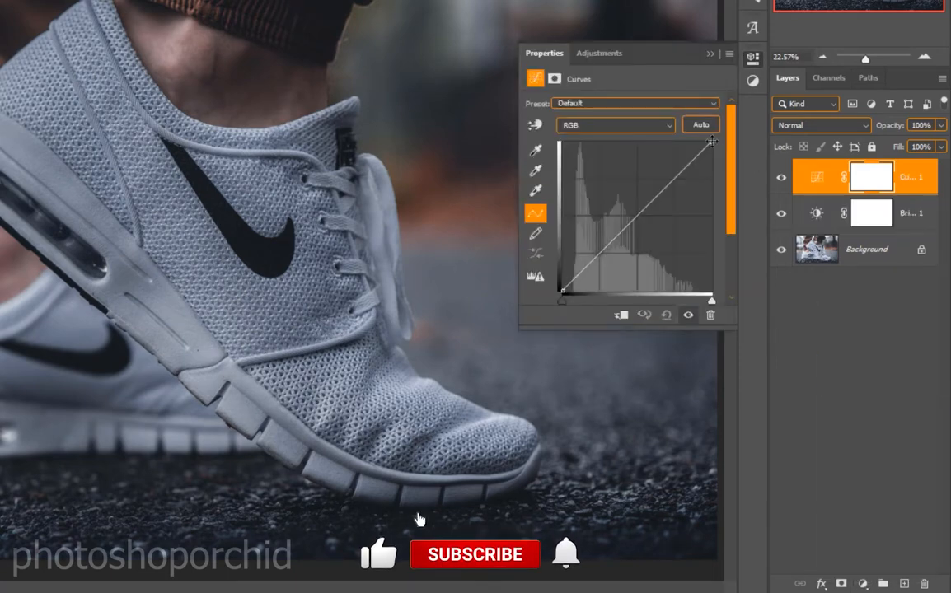
{"action": "left_click_drag", "start_coordinate": [712, 144], "coordinate": [713, 211]}
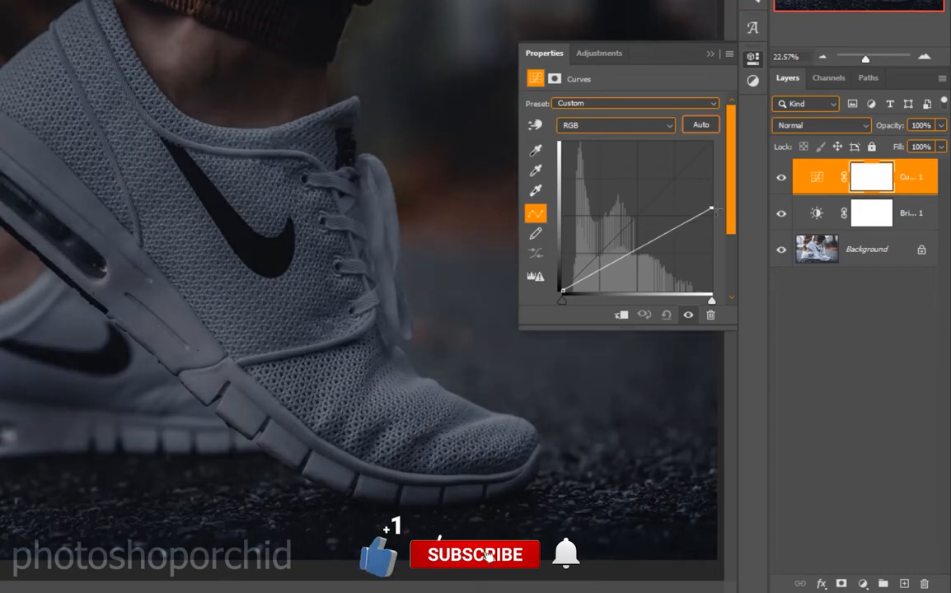
{"action": "left_click", "coordinate": [660, 238]}
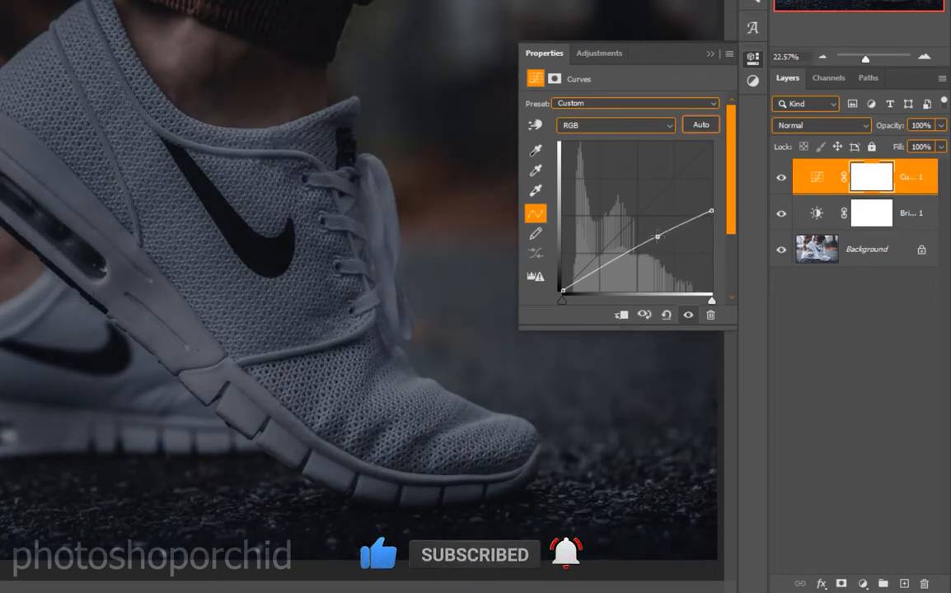
{"action": "left_click", "coordinate": [709, 54]}
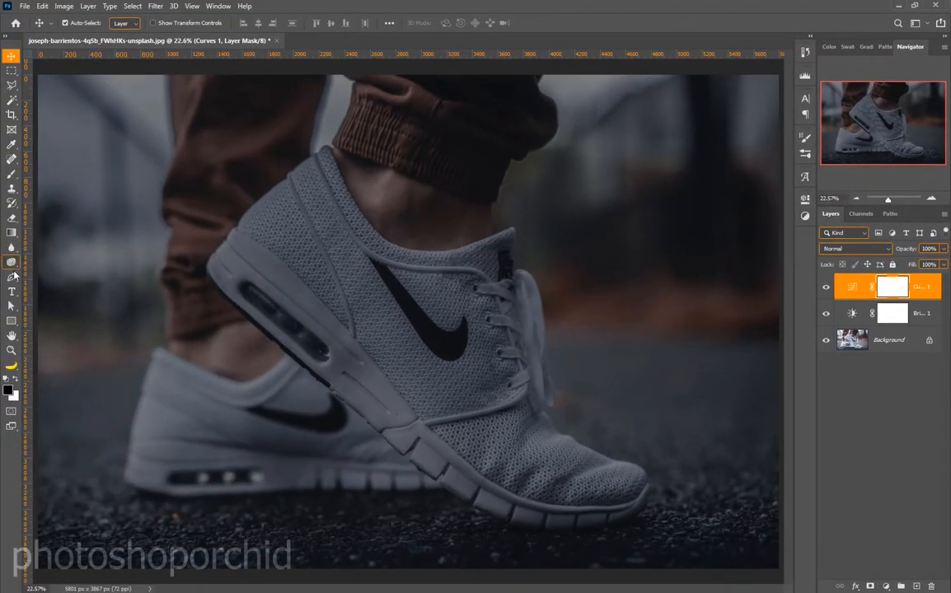
Step: Draw a white-filled, strokeless Pen tool shape over the lower groove in the front shoe's midsole
{"action": "left_click", "coordinate": [12, 277]}
{"action": "left_click", "coordinate": [126, 23]}
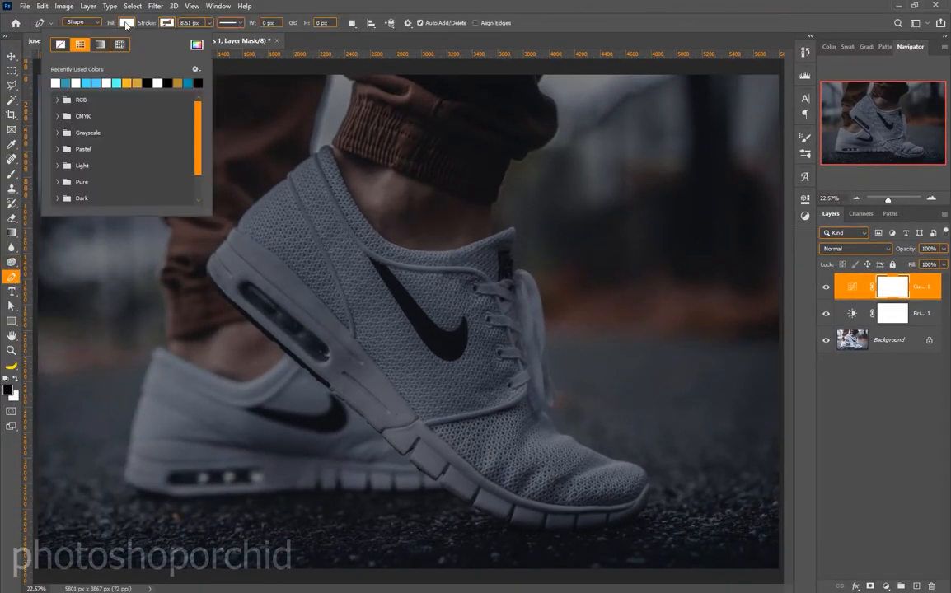
{"action": "left_click", "coordinate": [357, 5]}
{"action": "scroll", "coordinate": [344, 349], "scroll_direction": "up", "scroll_amount": 5}
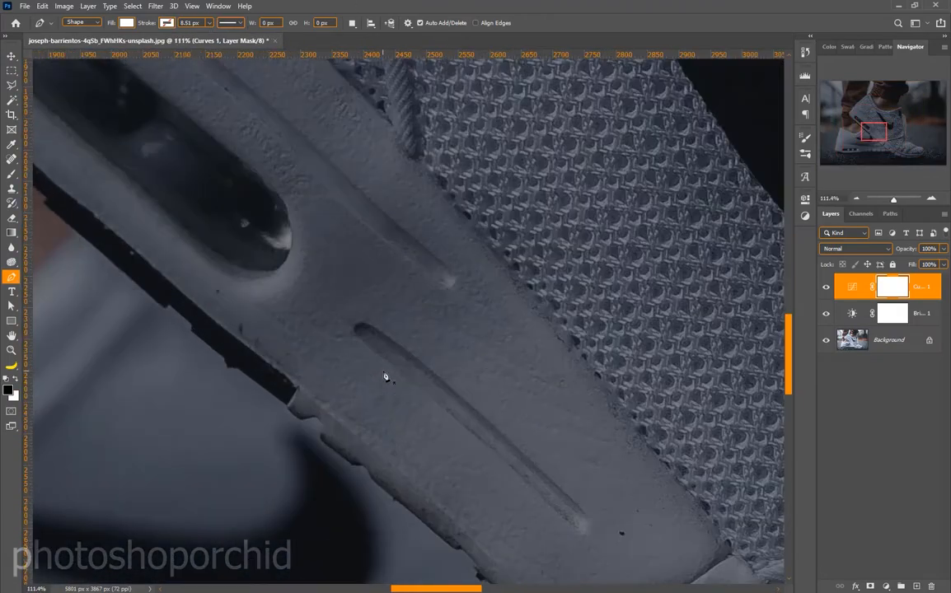
{"action": "left_click_drag", "start_coordinate": [475, 410], "coordinate": [418, 358]}
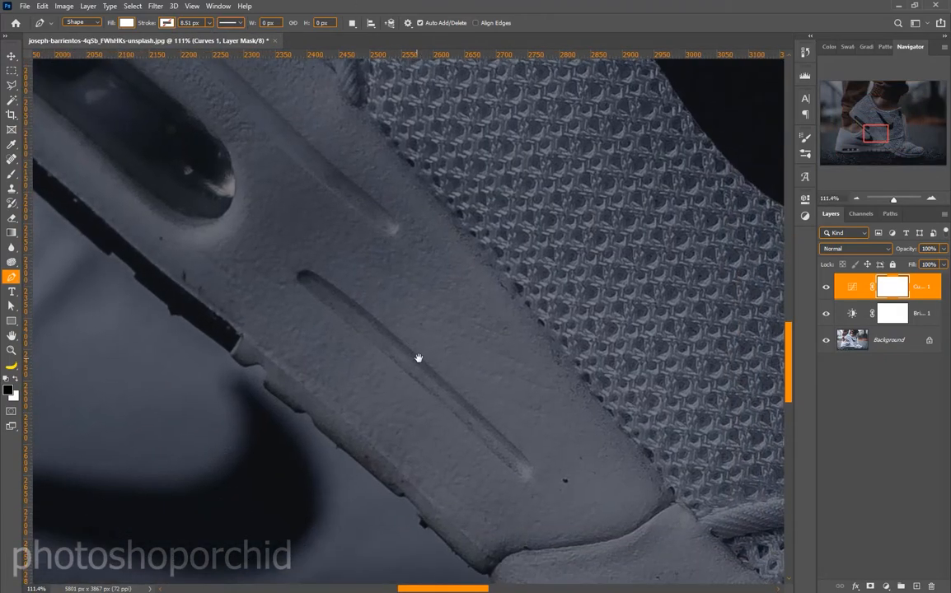
{"action": "left_click", "coordinate": [303, 288]}
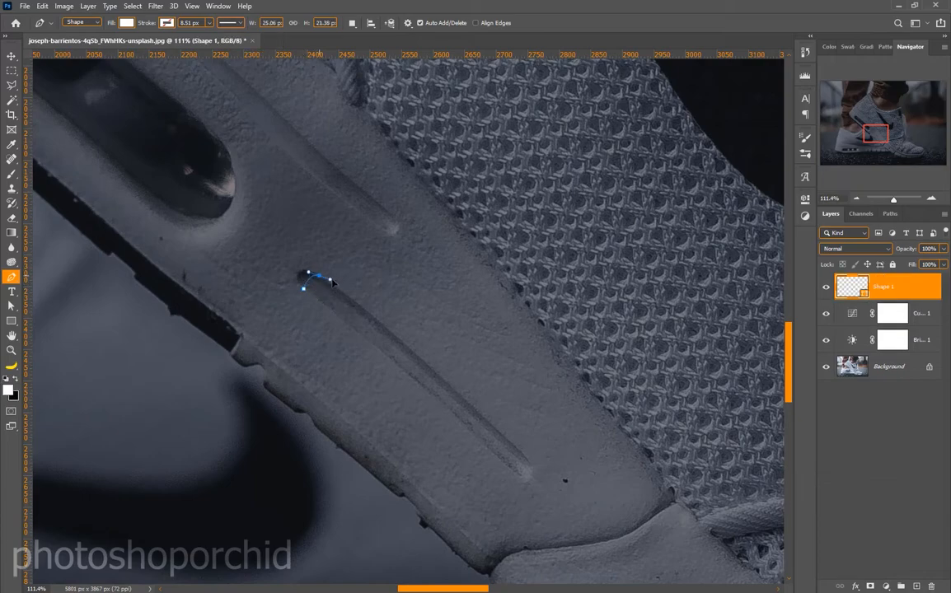
{"action": "left_click_drag", "start_coordinate": [350, 290], "coordinate": [352, 295]}
{"action": "left_click_drag", "start_coordinate": [606, 545], "coordinate": [607, 546]}
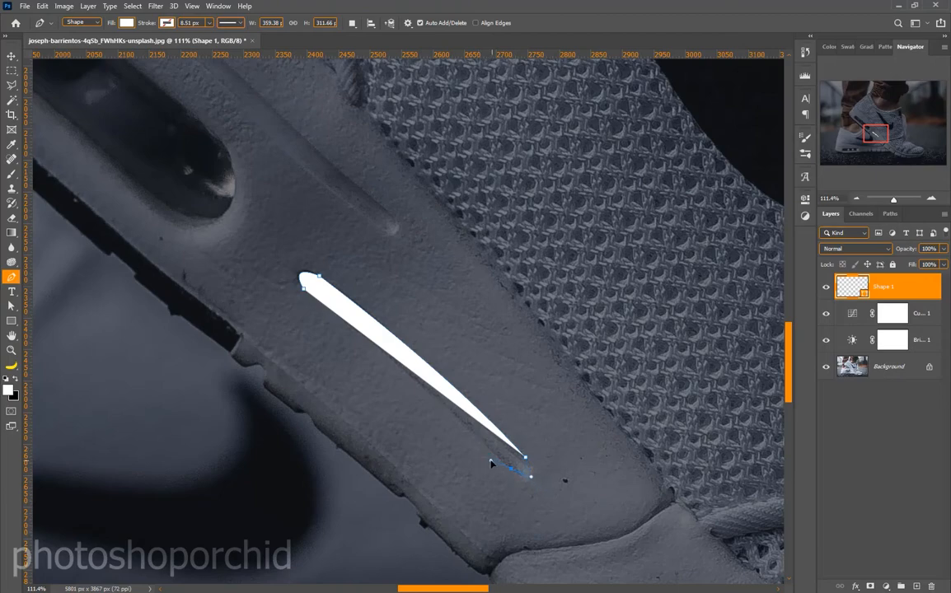
{"action": "left_click_drag", "start_coordinate": [491, 464], "coordinate": [520, 476]}
{"action": "left_click_drag", "start_coordinate": [943, 249], "coordinate": [889, 260]}
{"action": "scroll", "coordinate": [407, 293], "scroll_direction": "down", "scroll_amount": 1}
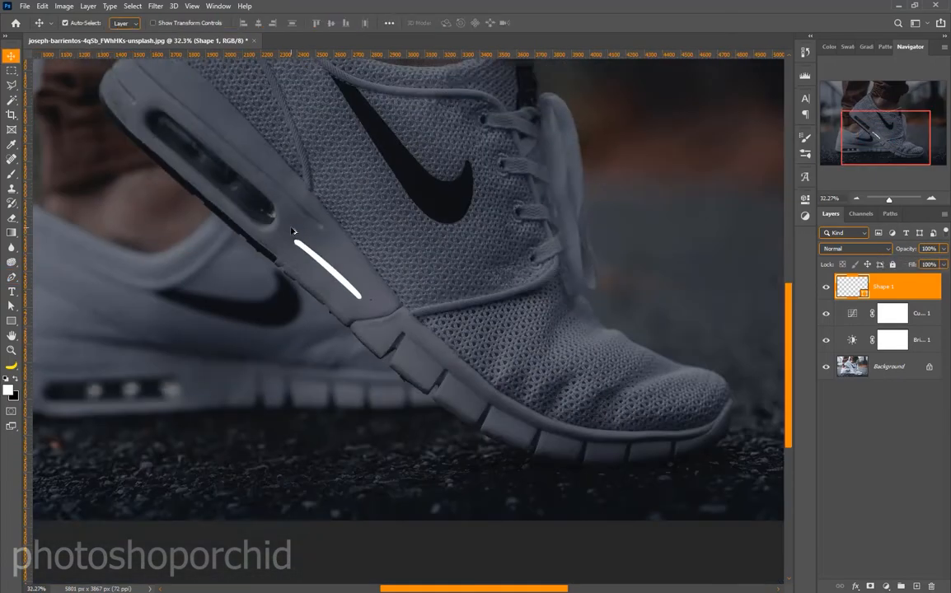
Step: Start a second white Pen tool shape at the rear corner of the forefoot sole and trace its upper edge along the mesh
{"action": "scroll", "coordinate": [346, 322], "scroll_direction": "up", "scroll_amount": 5}
{"action": "left_click", "coordinate": [331, 323]}
{"action": "left_click_drag", "start_coordinate": [387, 297], "coordinate": [430, 304]}
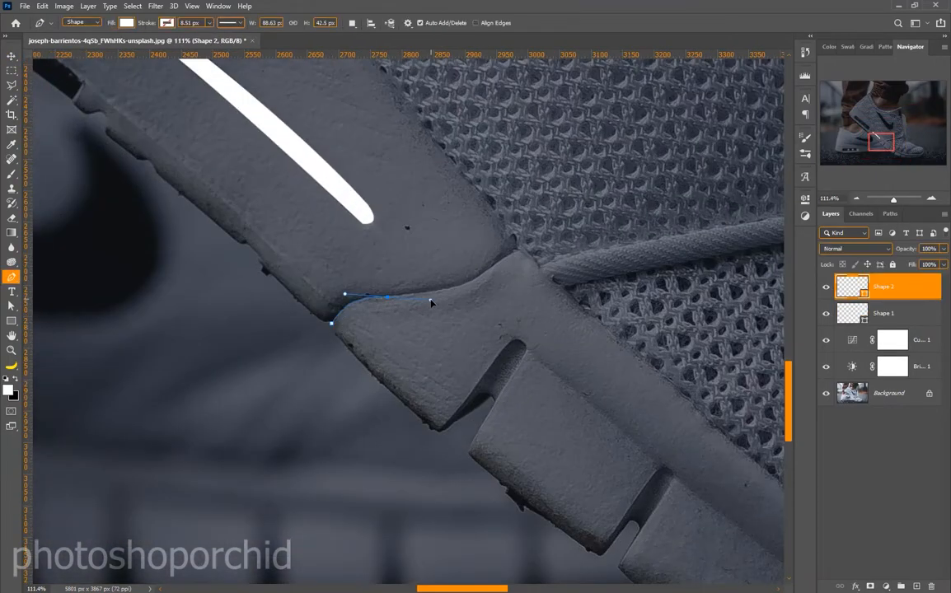
{"action": "left_click", "coordinate": [493, 268]}
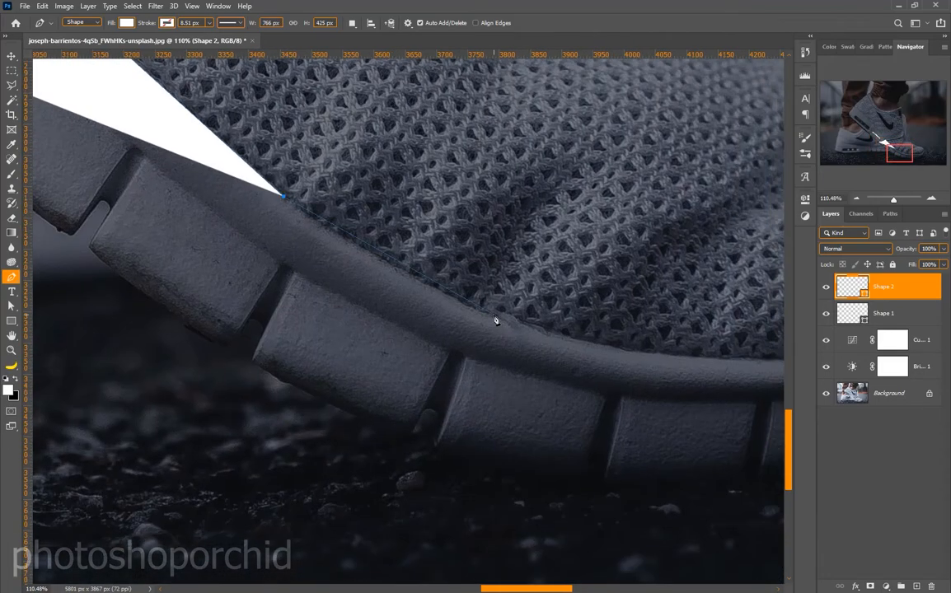
{"action": "left_click_drag", "start_coordinate": [378, 271], "coordinate": [668, 365]}
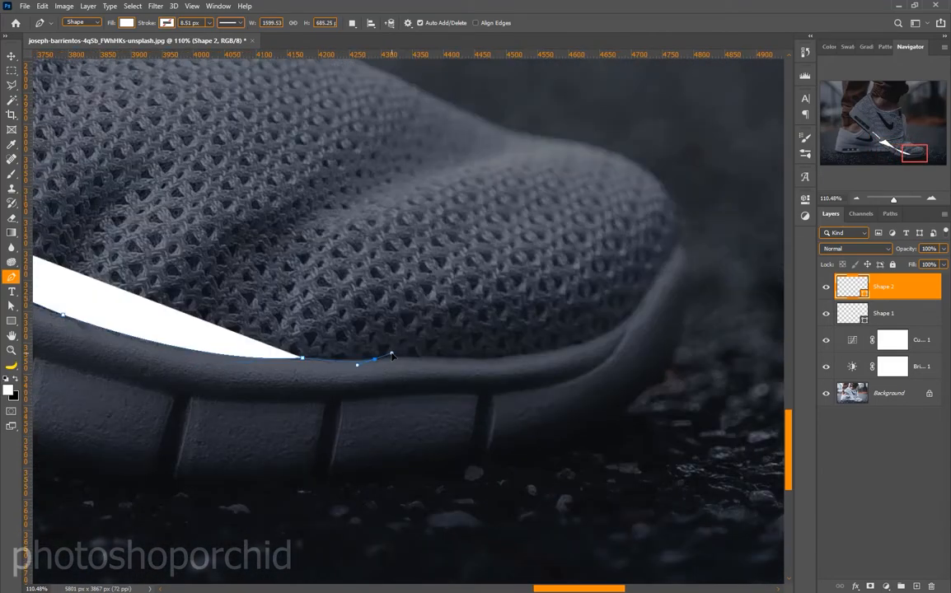
Step: Continue the sole outline around the toe tip to the underside and lower the shape layer's opacity to 7%
{"action": "left_click_drag", "start_coordinate": [391, 354], "coordinate": [483, 363]}
{"action": "left_click", "coordinate": [630, 388]}
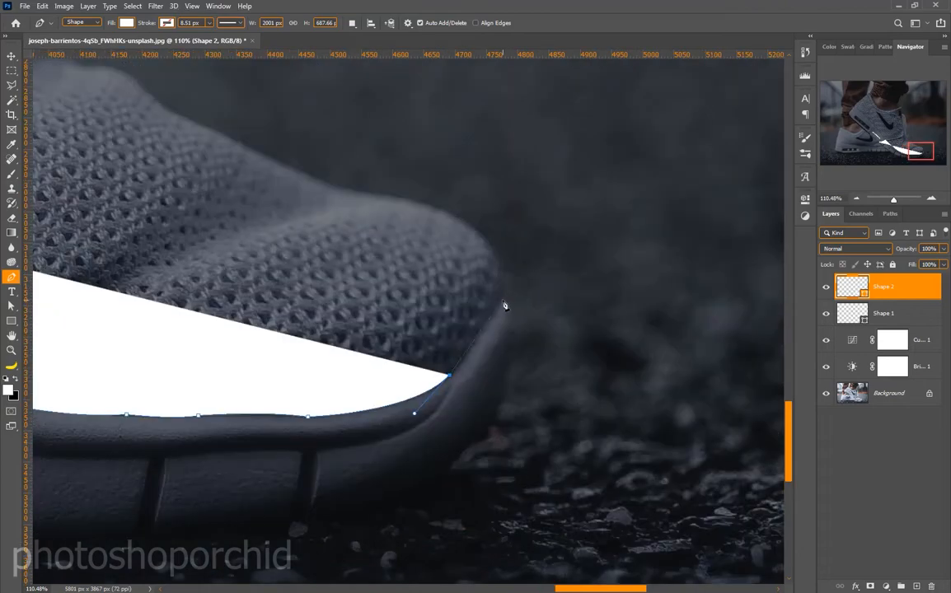
{"action": "left_click_drag", "start_coordinate": [501, 301], "coordinate": [489, 403]}
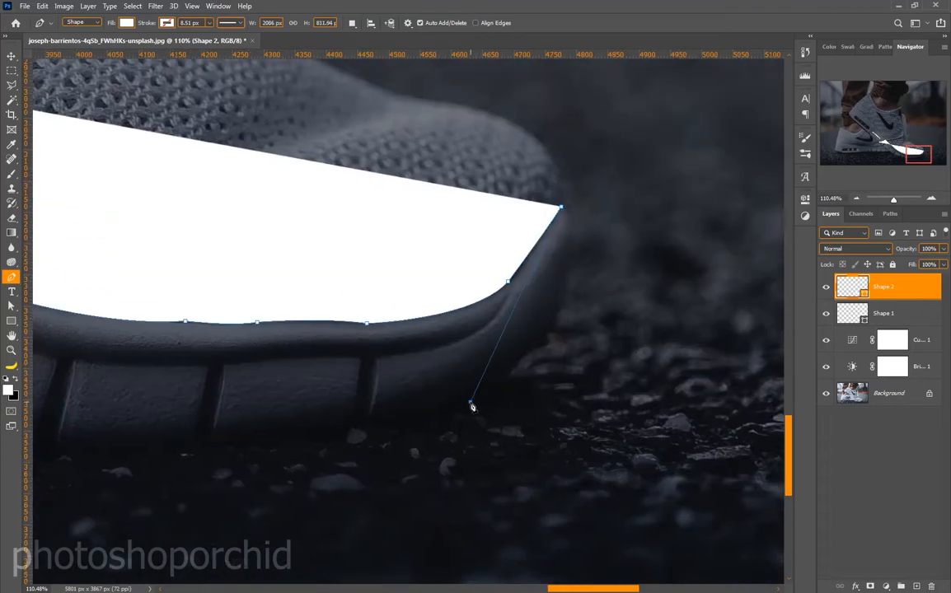
{"action": "left_click_drag", "start_coordinate": [471, 403], "coordinate": [622, 276]}
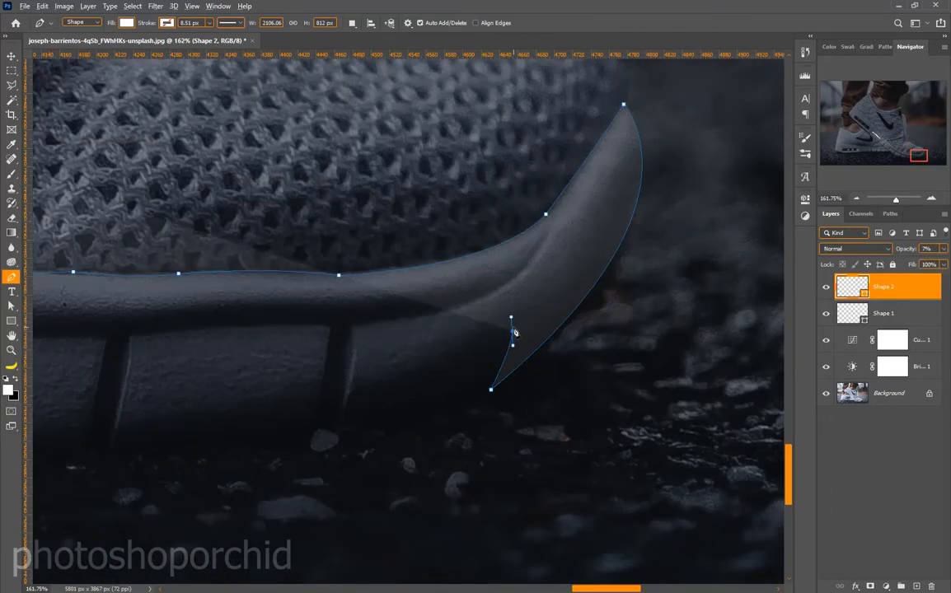
Step: Trace the sole's lower outline around the first two tread notches from the toe
{"action": "left_click", "coordinate": [511, 331], "text": "alt"}
{"action": "left_click_drag", "start_coordinate": [478, 397], "coordinate": [470, 406]}
{"action": "left_click", "coordinate": [477, 397], "text": "alt"}
{"action": "left_click", "coordinate": [342, 423]}
{"action": "left_click_drag", "start_coordinate": [350, 327], "coordinate": [325, 346]}
{"action": "left_click", "coordinate": [351, 327], "text": "alt"}
{"action": "left_click", "coordinate": [330, 331], "text": "alt"}
{"action": "left_click", "coordinate": [309, 430]}
Step: Extend the sole outline along the next tread block and around the third notch from the toe
{"action": "left_click", "coordinate": [112, 451]}
{"action": "left_click", "coordinate": [366, 359]}
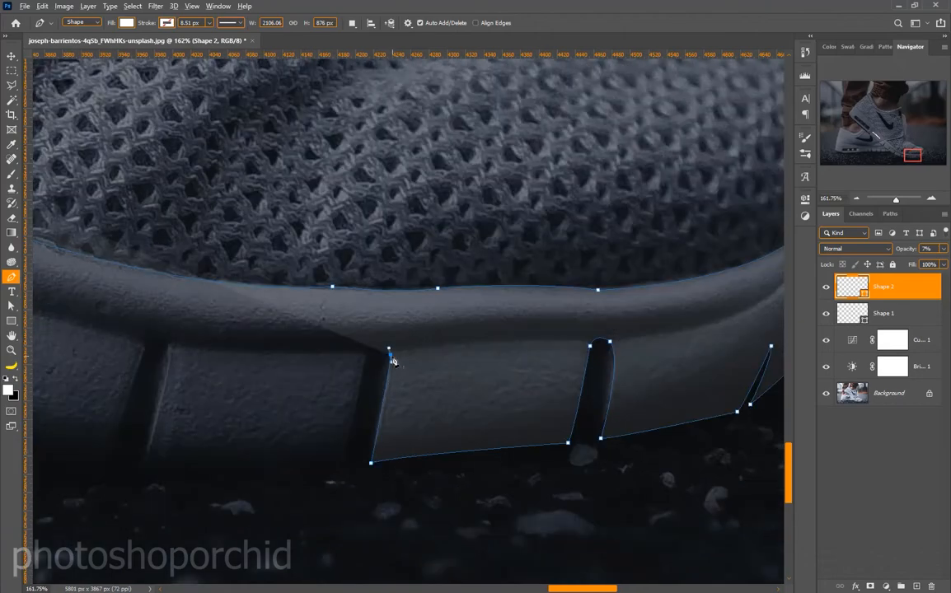
{"action": "left_click_drag", "start_coordinate": [338, 464], "coordinate": [331, 475]}
{"action": "left_click", "coordinate": [338, 464], "text": "alt"}
{"action": "left_click_drag", "start_coordinate": [261, 440], "coordinate": [545, 411]}
Step: Trace the sole outline around the fourth tread notch from the toe
{"action": "left_click_drag", "start_coordinate": [425, 445], "coordinate": [386, 457]}
{"action": "left_click", "coordinate": [424, 445], "text": "alt"}
{"action": "left_click", "coordinate": [453, 326]}
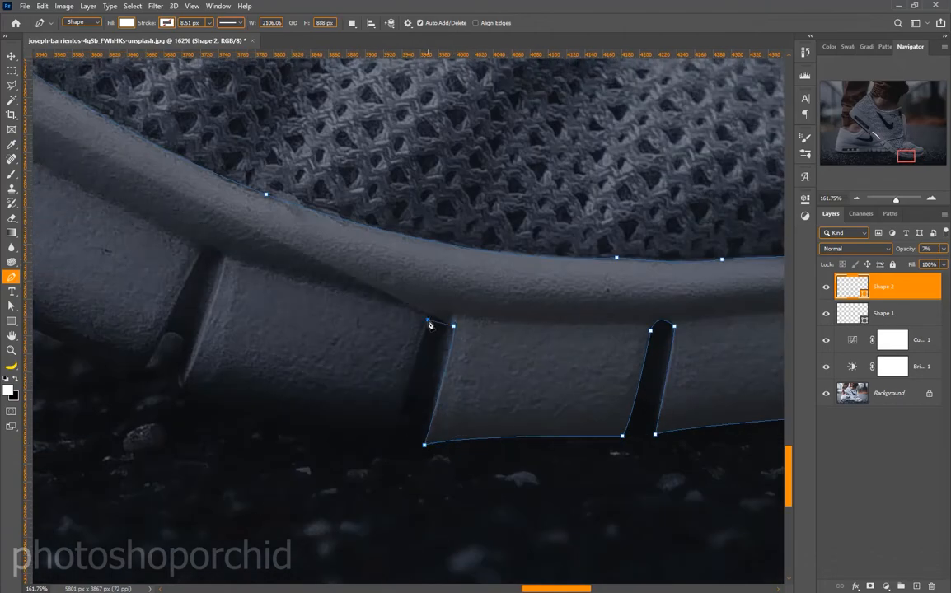
{"action": "left_click_drag", "start_coordinate": [427, 320], "coordinate": [407, 342]}
{"action": "left_click", "coordinate": [428, 320], "text": "alt"}
{"action": "left_click_drag", "start_coordinate": [363, 390], "coordinate": [519, 274]}
{"action": "left_click_drag", "start_coordinate": [541, 323], "coordinate": [576, 408]}
Step: Continue the sole outline with a curved block edge and the fifth tread notch from the toe
{"action": "left_click_drag", "start_coordinate": [371, 359], "coordinate": [339, 331]}
{"action": "left_click", "coordinate": [371, 359], "text": "alt"}
{"action": "left_click", "coordinate": [418, 232]}
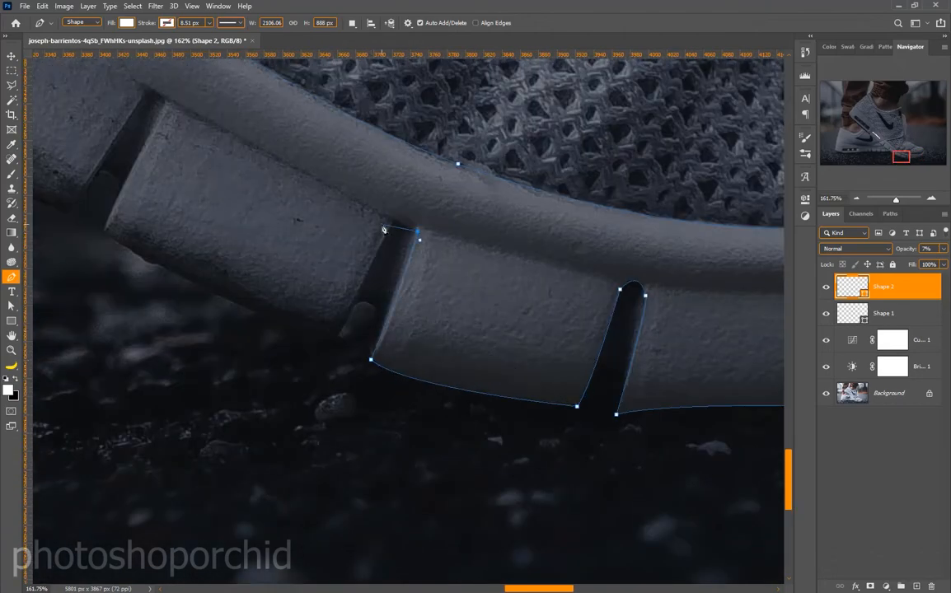
{"action": "left_click_drag", "start_coordinate": [392, 224], "coordinate": [376, 243]}
{"action": "left_click", "coordinate": [392, 224], "text": "alt"}
{"action": "left_click_drag", "start_coordinate": [335, 339], "coordinate": [336, 350]}
Step: Follow the tread block's bottom edge and trace the outline around the sixth notch from the toe
{"action": "left_click_drag", "start_coordinate": [244, 306], "coordinate": [380, 401]}
{"action": "left_click_drag", "start_coordinate": [240, 329], "coordinate": [181, 283]}
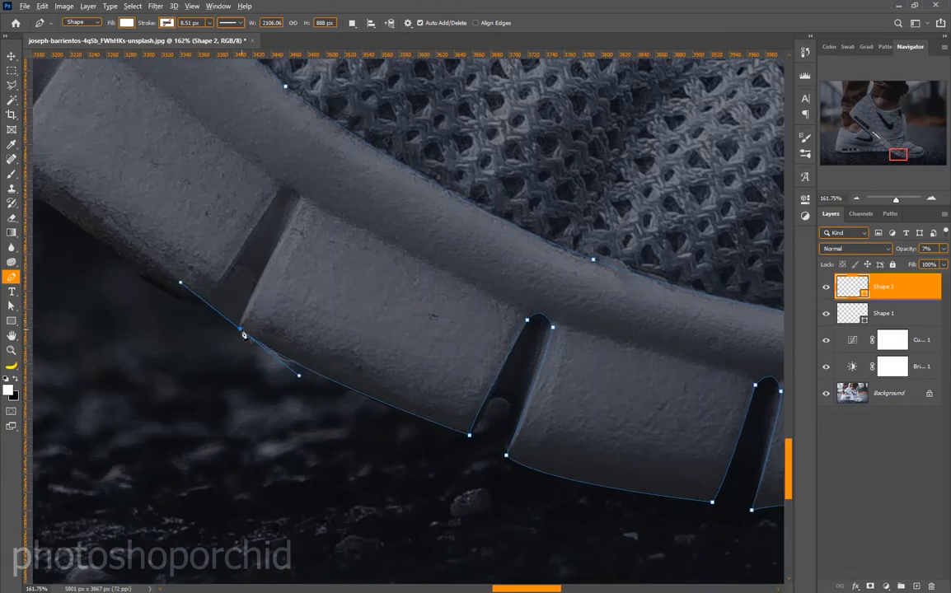
{"action": "left_click", "coordinate": [240, 329], "text": "alt"}
{"action": "left_click_drag", "start_coordinate": [302, 204], "coordinate": [696, 334]}
{"action": "left_click", "coordinate": [302, 204], "text": "alt"}
{"action": "left_click_drag", "start_coordinate": [678, 322], "coordinate": [658, 337]}
{"action": "left_click", "coordinate": [678, 322], "text": "alt"}
{"action": "left_click", "coordinate": [602, 437]}
Step: Trace the sole outline along the next block and around the seventh tread notch from the toe
{"action": "left_click_drag", "start_coordinate": [401, 289], "coordinate": [366, 247]}
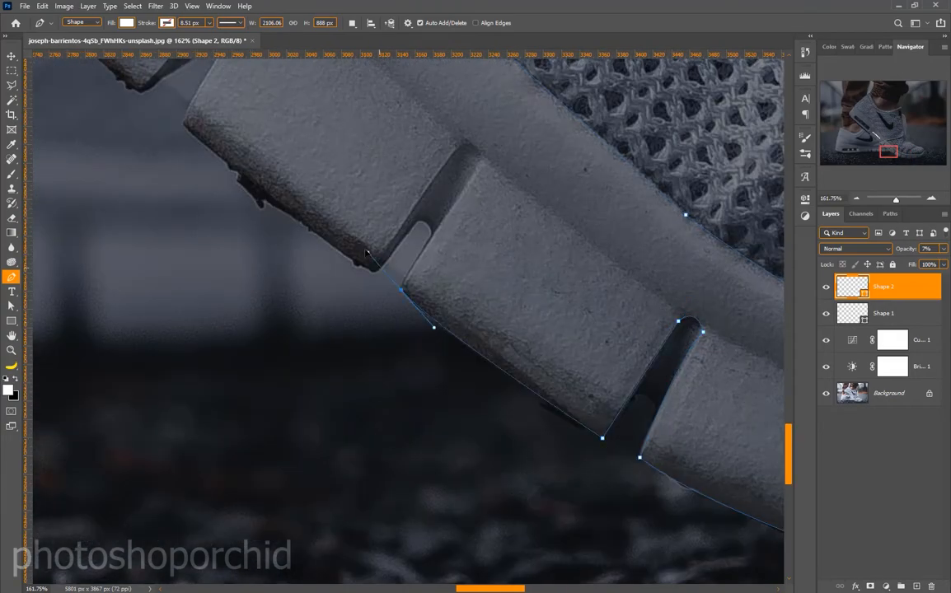
{"action": "left_click", "coordinate": [402, 289], "text": "alt"}
{"action": "left_click", "coordinate": [482, 163]}
{"action": "left_click", "coordinate": [455, 152], "text": "alt"}
{"action": "left_click_drag", "start_coordinate": [455, 152], "coordinate": [683, 274]}
{"action": "left_click_drag", "start_coordinate": [604, 388], "coordinate": [605, 405]}
{"action": "left_click", "coordinate": [603, 388], "text": "alt"}
Step: Trace the rearmost tread notch and close the forefoot sole outline at its starting point
{"action": "left_click_drag", "start_coordinate": [409, 244], "coordinate": [421, 329]}
{"action": "left_click", "coordinate": [409, 244], "text": "alt"}
{"action": "left_click_drag", "start_coordinate": [552, 250], "coordinate": [577, 221]}
{"action": "left_click", "coordinate": [552, 251], "text": "alt"}
{"action": "left_click_drag", "start_coordinate": [524, 240], "coordinate": [497, 259]}
{"action": "left_click", "coordinate": [524, 239], "text": "alt"}
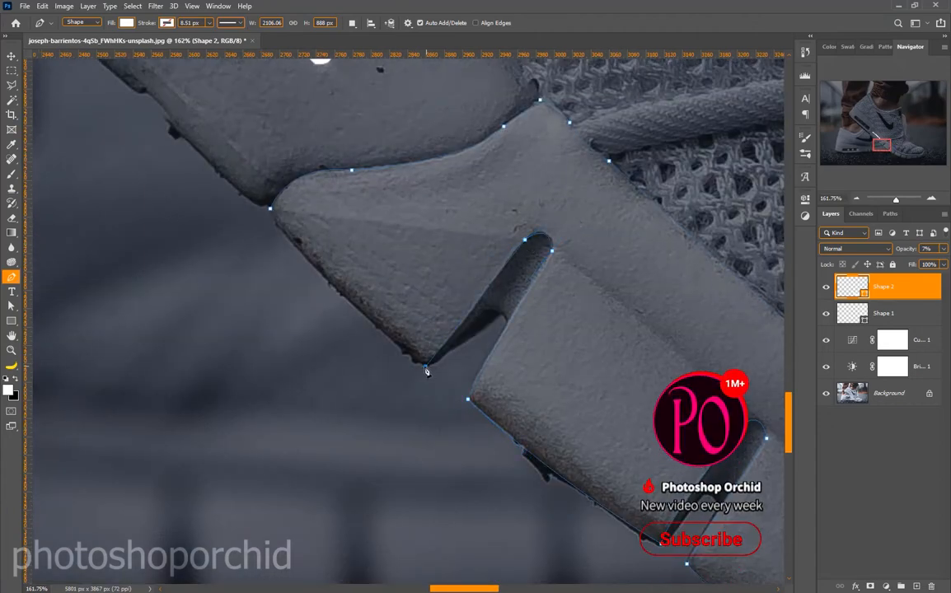
{"action": "left_click", "coordinate": [271, 208]}
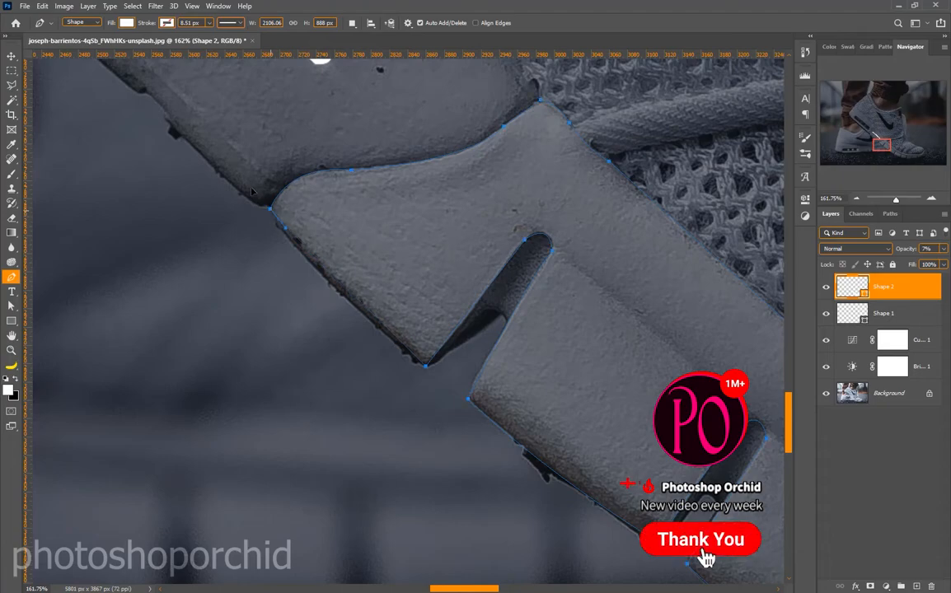
Step: Set the forefoot sole shape layer's opacity back to 100% and deselect the layer
{"action": "scroll", "coordinate": [441, 262], "scroll_direction": "down", "scroll_amount": 5}
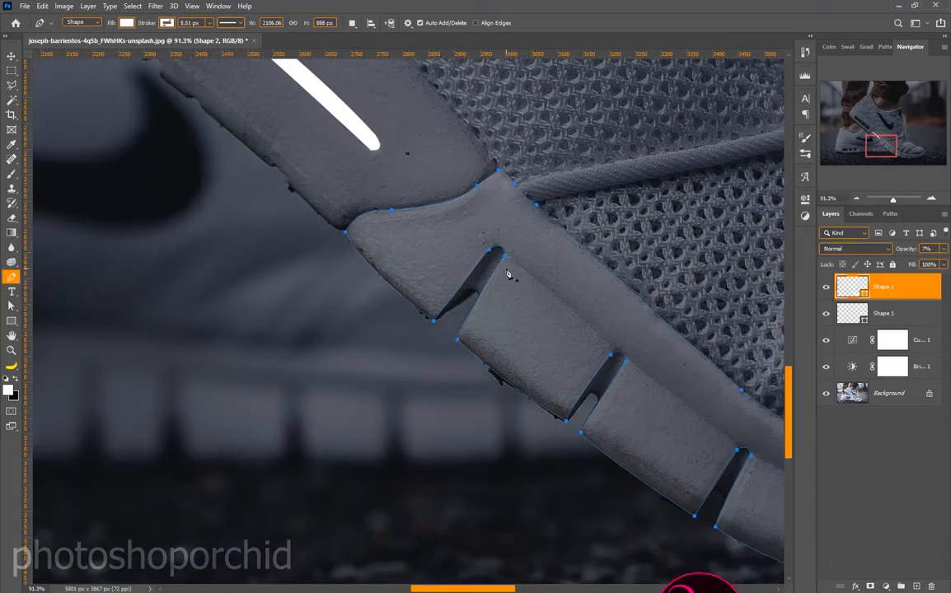
{"action": "key", "text": "ctrl+0"}
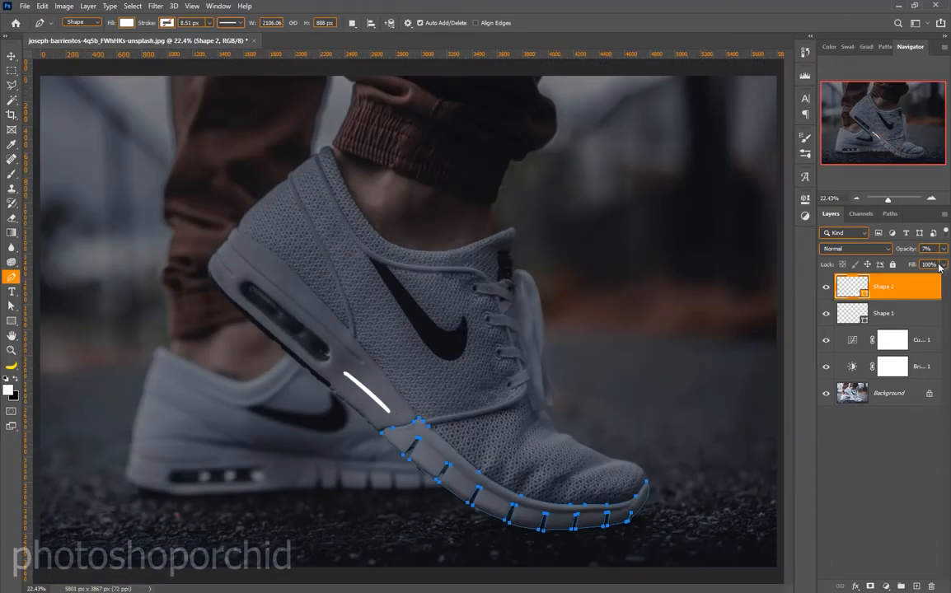
{"action": "left_click", "coordinate": [944, 249]}
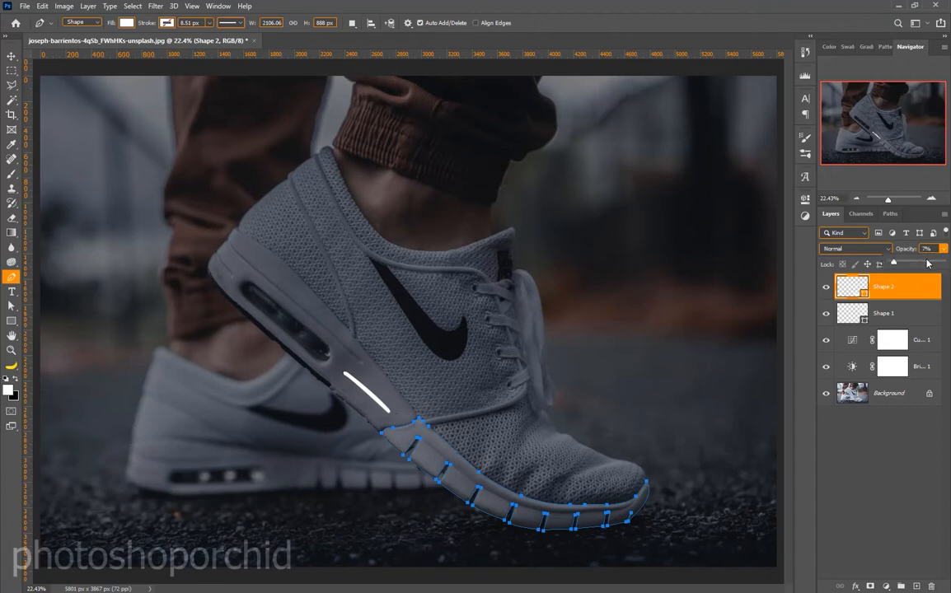
{"action": "left_click", "coordinate": [893, 449]}
{"action": "left_click", "coordinate": [892, 449]}
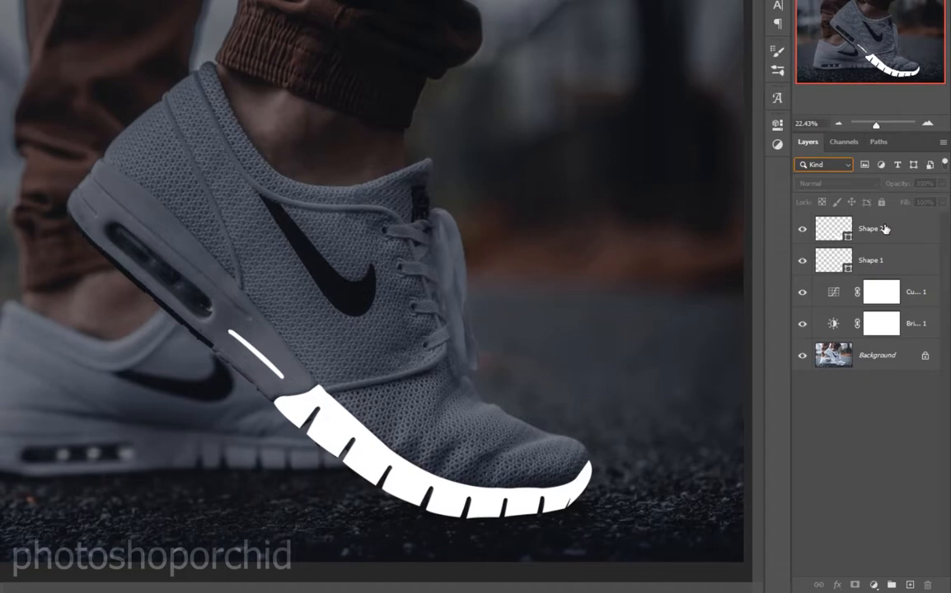
Step: Add a new empty layer above the Shape 2 layer
{"action": "left_click", "coordinate": [896, 286]}
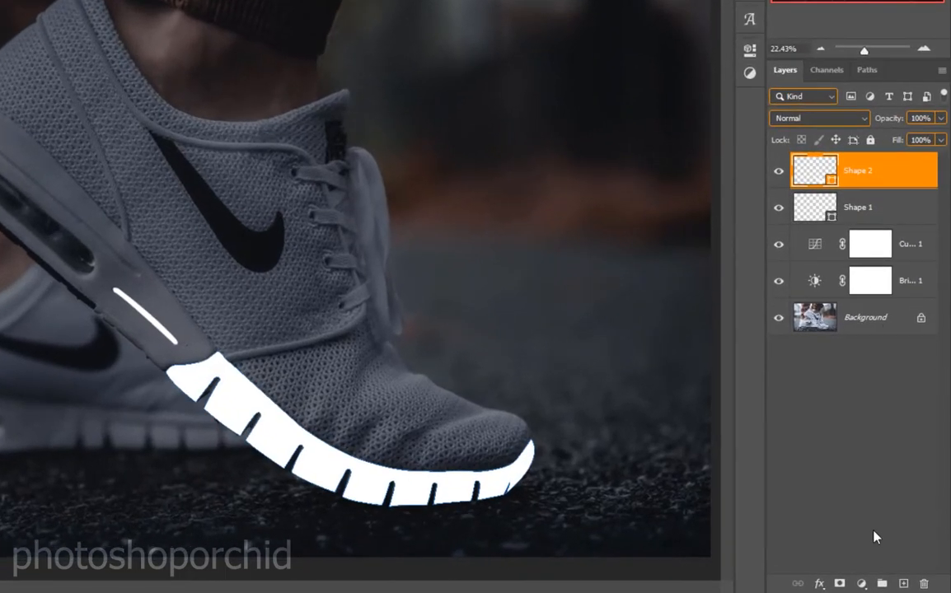
{"action": "left_click", "coordinate": [916, 585]}
{"action": "scroll", "coordinate": [41, 254], "scroll_direction": "up", "scroll_amount": 8}
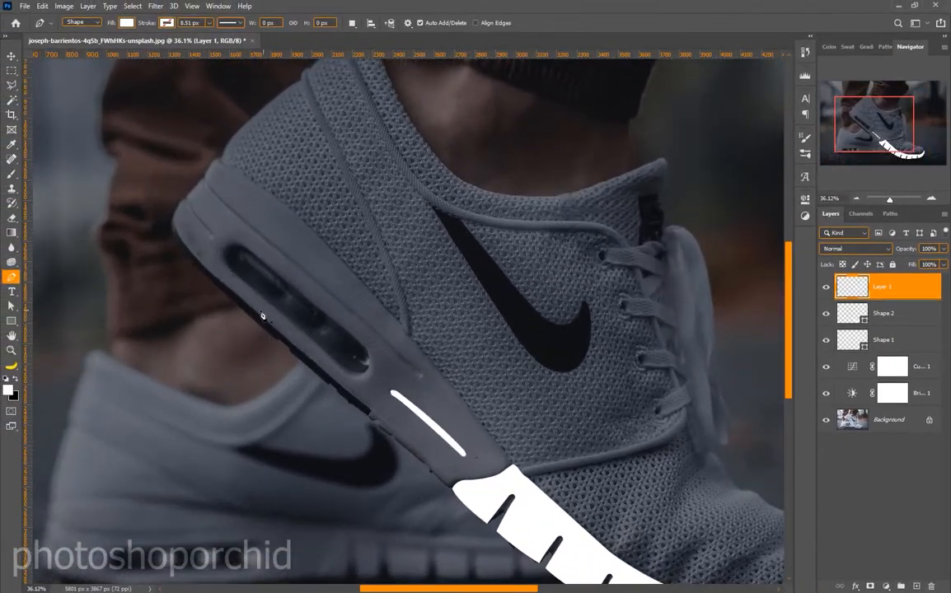
Step: Paint a white line on Layer 1 with a 25 px brush along the groove above the air window, starting at its front end
{"action": "left_click", "coordinate": [11, 173]}
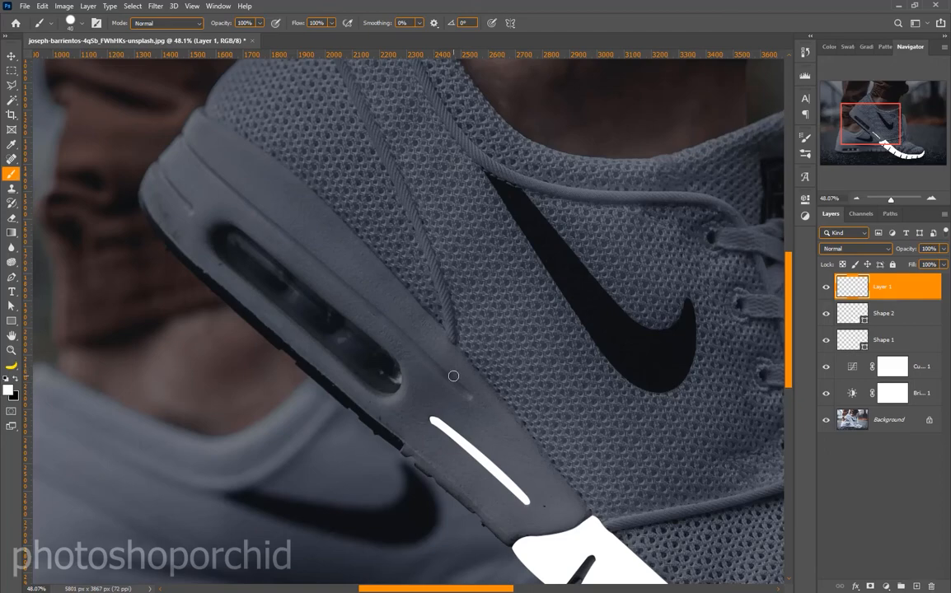
{"action": "left_click_drag", "start_coordinate": [454, 378], "coordinate": [461, 409]}
{"action": "scroll", "coordinate": [453, 373], "scroll_direction": "up", "scroll_amount": 6}
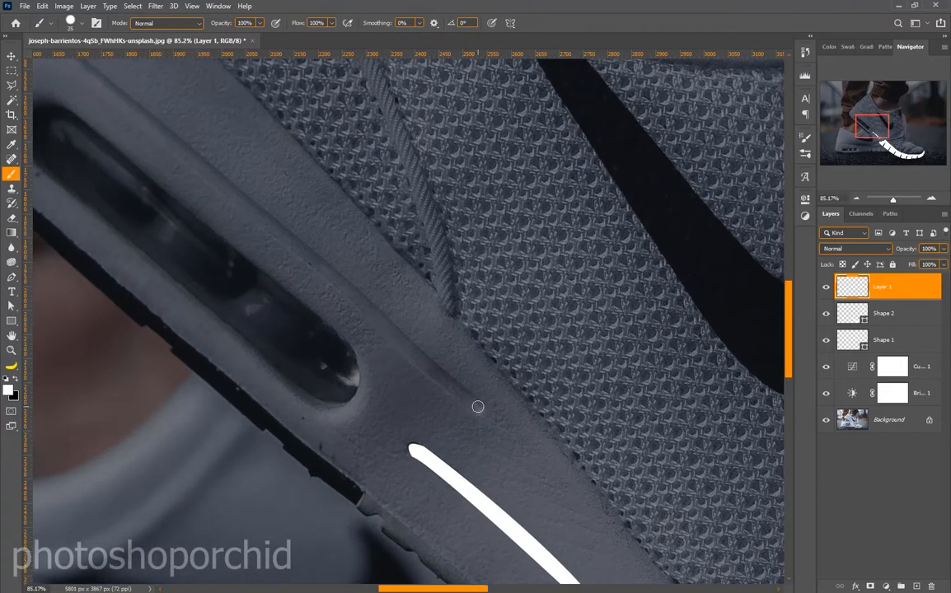
{"action": "key", "text": "shift"}
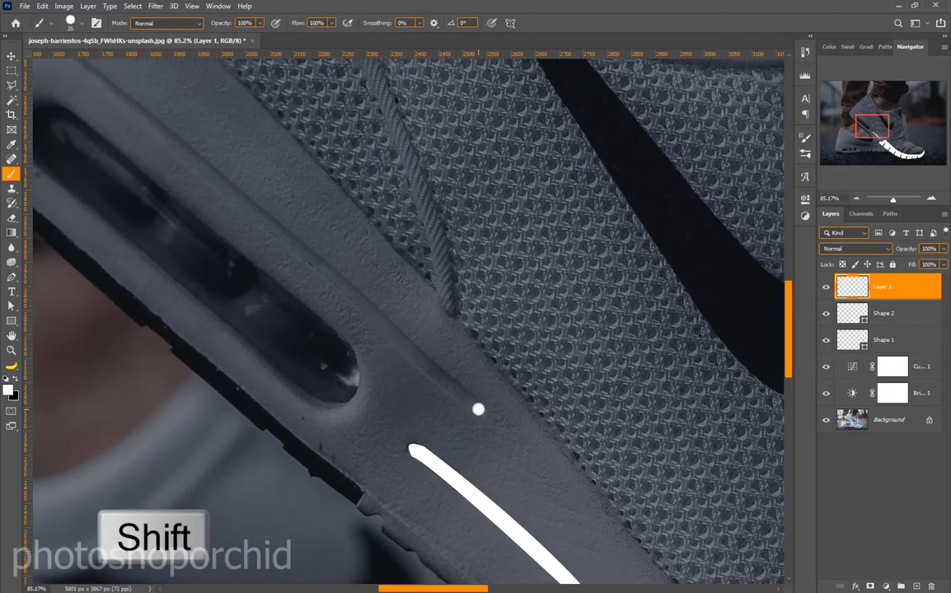
{"action": "left_click", "coordinate": [370, 311], "text": "shift"}
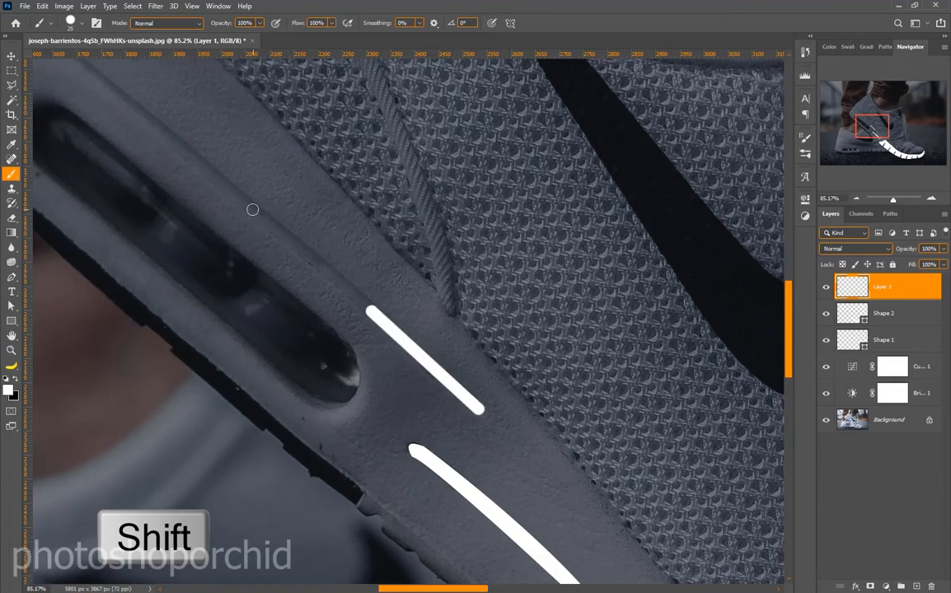
{"action": "left_click", "coordinate": [248, 207], "text": "shift"}
{"action": "left_click", "coordinate": [161, 129], "text": "shift"}
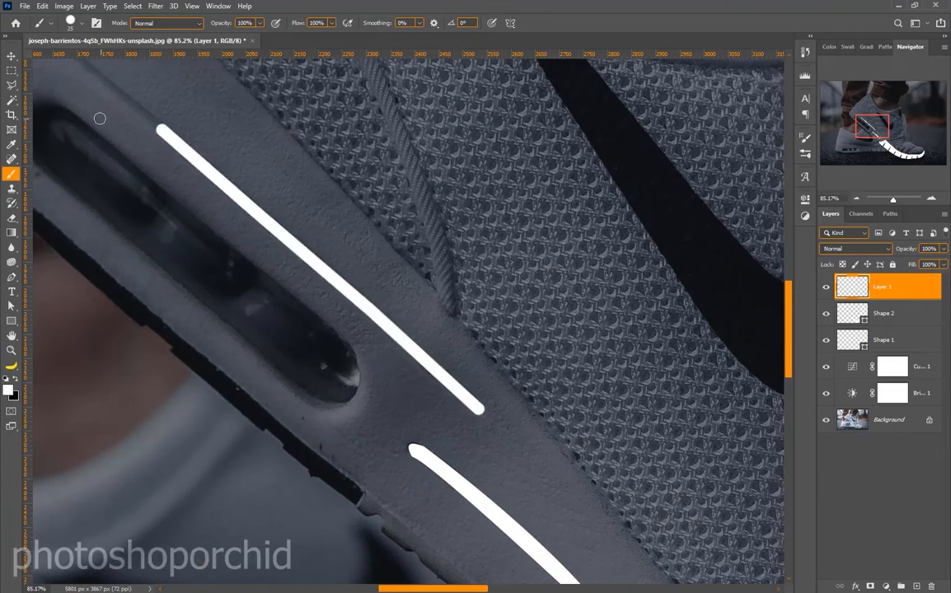
Step: Extend the white groove line up to the heel edge and paint a short second line along the lower heel groove
{"action": "left_click_drag", "start_coordinate": [119, 133], "coordinate": [376, 333]}
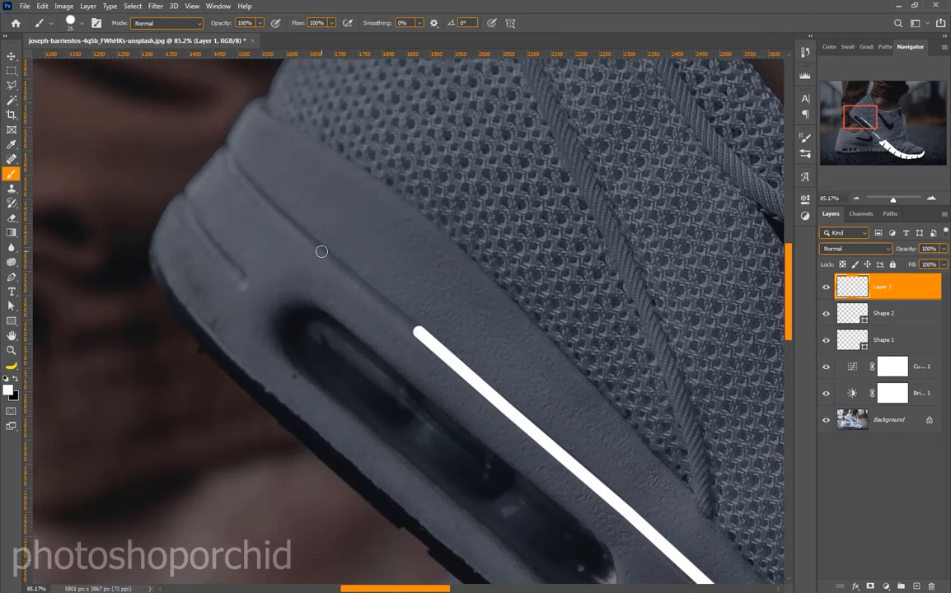
{"action": "left_click", "coordinate": [320, 251], "text": "shift"}
{"action": "left_click", "coordinate": [236, 170], "text": "shift"}
{"action": "left_click", "coordinate": [227, 152], "text": "shift"}
{"action": "left_click", "coordinate": [239, 279]}
{"action": "left_click", "coordinate": [195, 228], "text": "shift"}
{"action": "left_click", "coordinate": [183, 199], "text": "shift"}
Step: Paint a white line along the corded seam from the midsole up toward the heel collar
{"action": "left_click_drag", "start_coordinate": [700, 486], "coordinate": [501, 474]}
{"action": "left_click", "coordinate": [507, 497]}
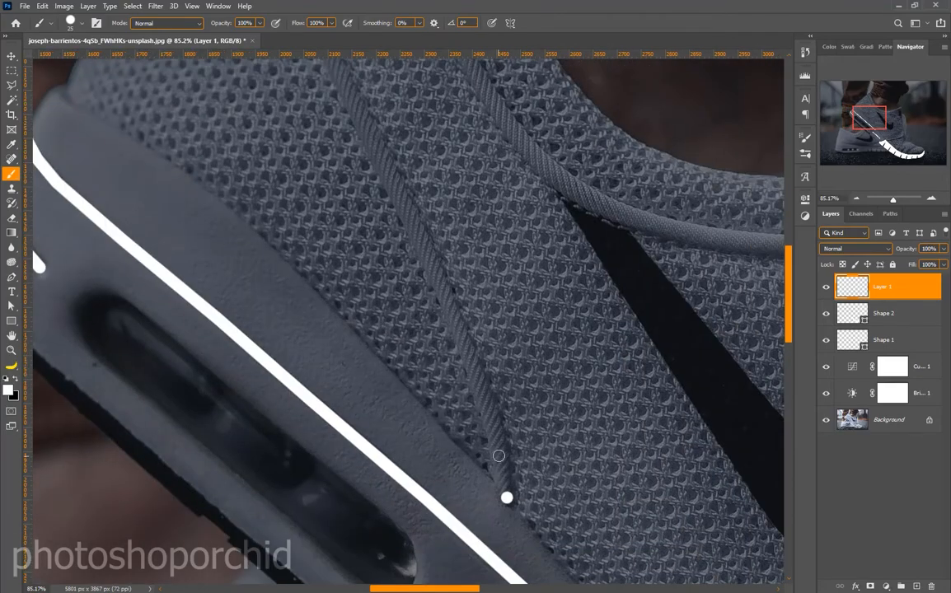
{"action": "left_click", "coordinate": [470, 356], "text": "shift"}
{"action": "left_click", "coordinate": [412, 221], "text": "shift"}
{"action": "scroll", "coordinate": [412, 221], "scroll_direction": "down", "scroll_amount": 5}
{"action": "left_click", "coordinate": [414, 312], "text": "shift"}
{"action": "left_click", "coordinate": [366, 207], "text": "shift"}
{"action": "left_click", "coordinate": [365, 193], "text": "shift"}
Step: Outline the swoosh's lower edge in white with a 20 px brush, from the pointed tip around the curve to the hook
{"action": "scroll", "coordinate": [365, 193], "scroll_direction": "down", "scroll_amount": 4}
{"action": "scroll", "coordinate": [362, 266], "scroll_direction": "up", "scroll_amount": 8}
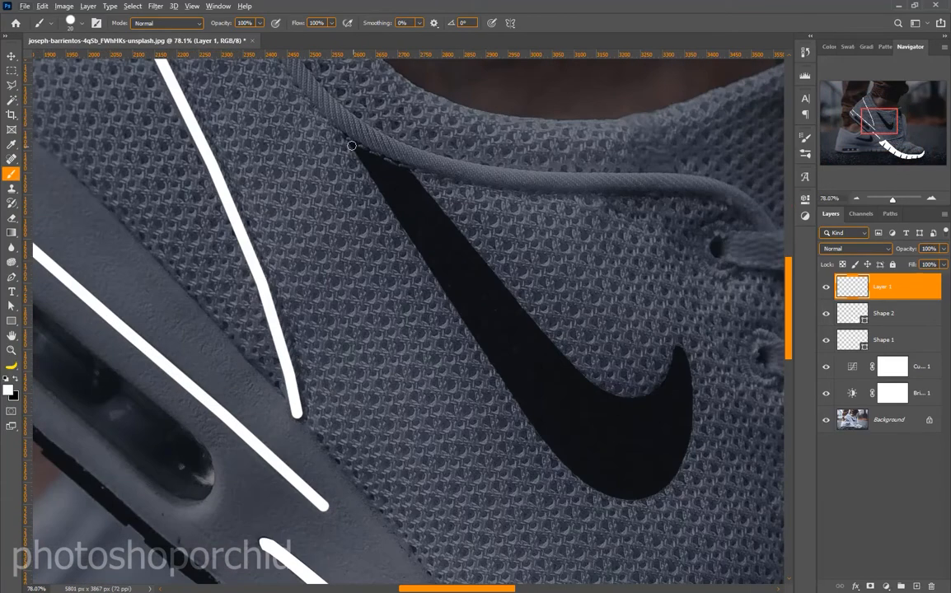
{"action": "left_click", "coordinate": [546, 443], "text": "shift"}
{"action": "left_click", "coordinate": [593, 486], "text": "shift"}
{"action": "left_click", "coordinate": [636, 494], "text": "shift"}
{"action": "left_click", "coordinate": [669, 471], "text": "shift"}
{"action": "left_click", "coordinate": [682, 417], "text": "shift"}
{"action": "left_click", "coordinate": [685, 355], "text": "shift"}
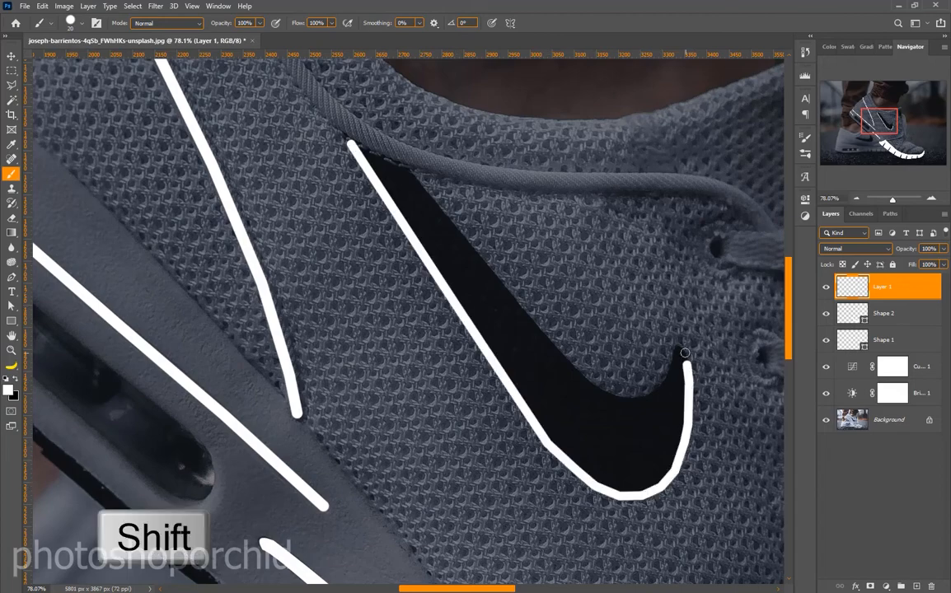
Step: Outline the swoosh's upper edge from the hook back to the pointed tip, closing the outline
{"action": "left_click", "coordinate": [662, 380], "text": "shift"}
{"action": "left_click", "coordinate": [608, 392], "text": "shift"}
{"action": "left_click", "coordinate": [408, 169], "text": "shift"}
{"action": "left_click", "coordinate": [352, 145], "text": "shift"}
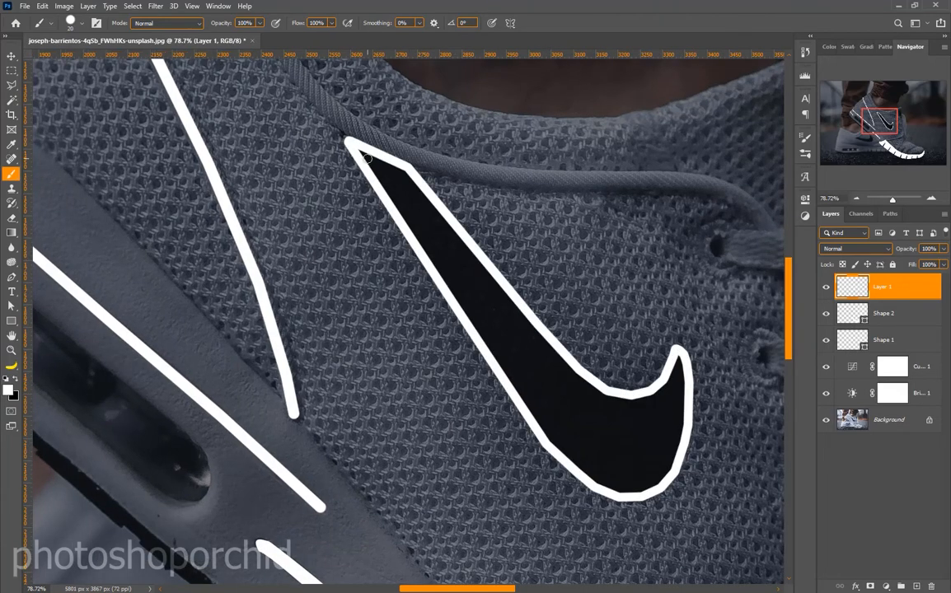
Step: Fill the long tapered part of the swoosh with white, enlarging the brush to 90 px
{"action": "left_click", "coordinate": [368, 158], "text": "shift"}
{"action": "left_click", "coordinate": [385, 180], "text": "shift"}
{"action": "key", "text": "bracketright"}
{"action": "key", "text": "bracketright"}
{"action": "key", "text": "bracketright"}
{"action": "key", "text": "bracketright"}
{"action": "key", "text": "bracketright"}
{"action": "key", "text": "bracketright"}
{"action": "key", "text": "bracketright"}
{"action": "key", "text": "bracketright"}
{"action": "key", "text": "bracketright"}
{"action": "key", "text": "bracketright"}
{"action": "left_click", "coordinate": [564, 429]}
{"action": "left_click", "coordinate": [393, 179], "text": "shift"}
{"action": "left_click", "coordinate": [583, 404], "text": "shift"}
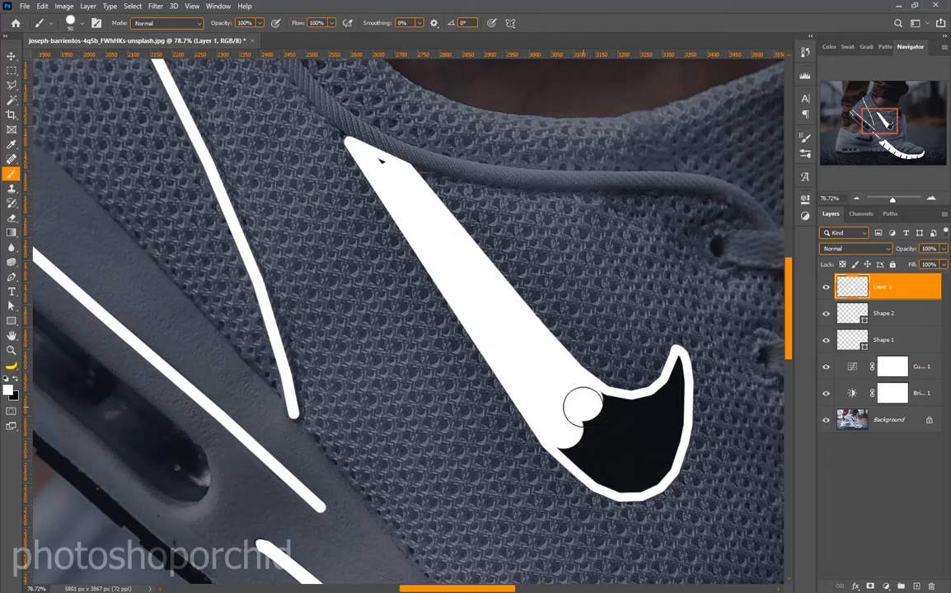
Step: Reduce the brush to 40 px, fill the gap at the swoosh's tip, and paint along the inside of its hook outline
{"action": "key", "text": "bracketleft"}
{"action": "key", "text": "bracketleft"}
{"action": "key", "text": "bracketleft"}
{"action": "key", "text": "bracketleft"}
{"action": "key", "text": "bracketleft"}
{"action": "left_click", "coordinate": [380, 166]}
{"action": "left_click", "coordinate": [603, 402]}
{"action": "left_click", "coordinate": [627, 406], "text": "shift"}
{"action": "left_click", "coordinate": [665, 395], "text": "shift"}
{"action": "left_click", "coordinate": [680, 365], "text": "shift"}
{"action": "left_click", "coordinate": [679, 432], "text": "shift"}
{"action": "left_click", "coordinate": [663, 473], "text": "shift"}
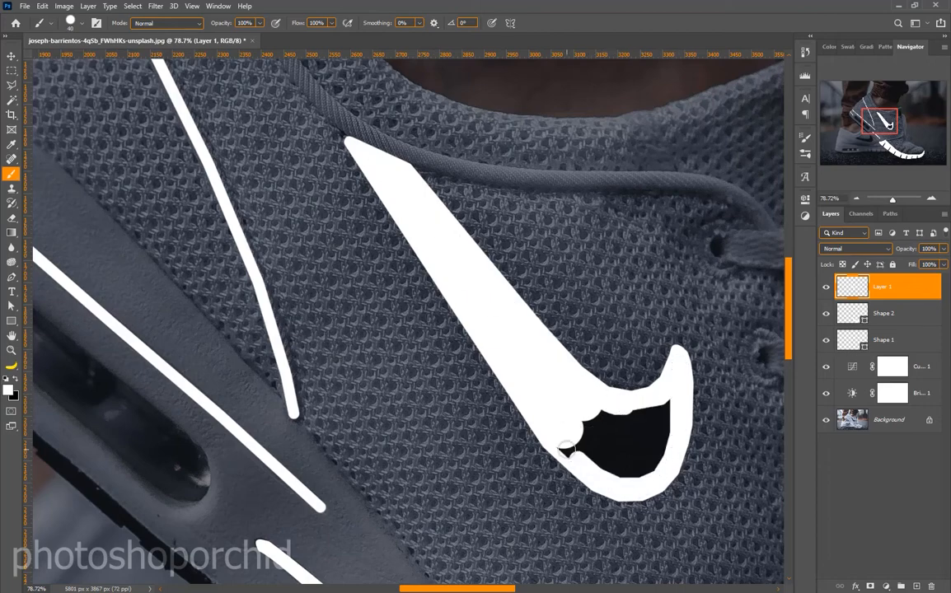
Step: Paint over the remaining black area inside the swoosh's curve until it is solid white
{"action": "left_click", "coordinate": [566, 450], "text": "shift"}
{"action": "left_click", "coordinate": [660, 411], "text": "shift"}
{"action": "left_click", "coordinate": [655, 455], "text": "shift"}
{"action": "left_click", "coordinate": [604, 465], "text": "shift"}
{"action": "left_click", "coordinate": [586, 446], "text": "shift"}
{"action": "left_click", "coordinate": [654, 421], "text": "shift"}
{"action": "left_click", "coordinate": [644, 451], "text": "shift"}
{"action": "left_click", "coordinate": [648, 432], "text": "shift"}
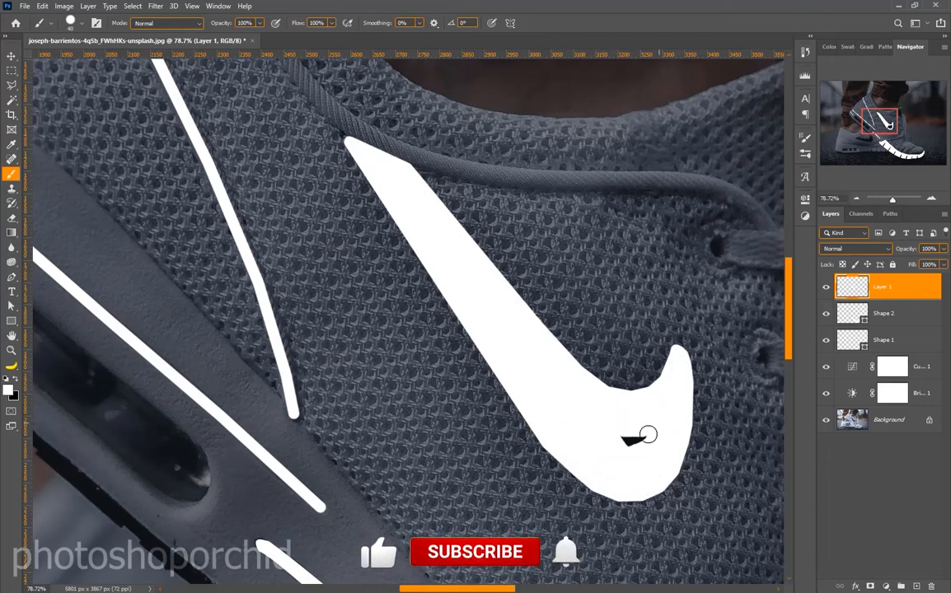
{"action": "left_click", "coordinate": [628, 438], "text": "shift"}
{"action": "scroll", "coordinate": [563, 410], "scroll_direction": "down", "scroll_amount": 3}
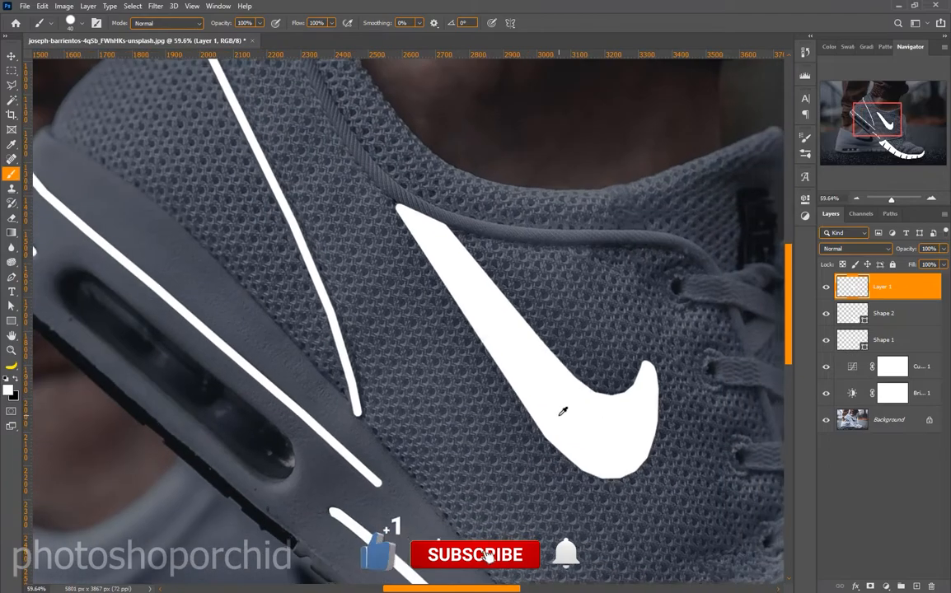
{"action": "scroll", "coordinate": [563, 410], "scroll_direction": "down", "scroll_amount": 10}
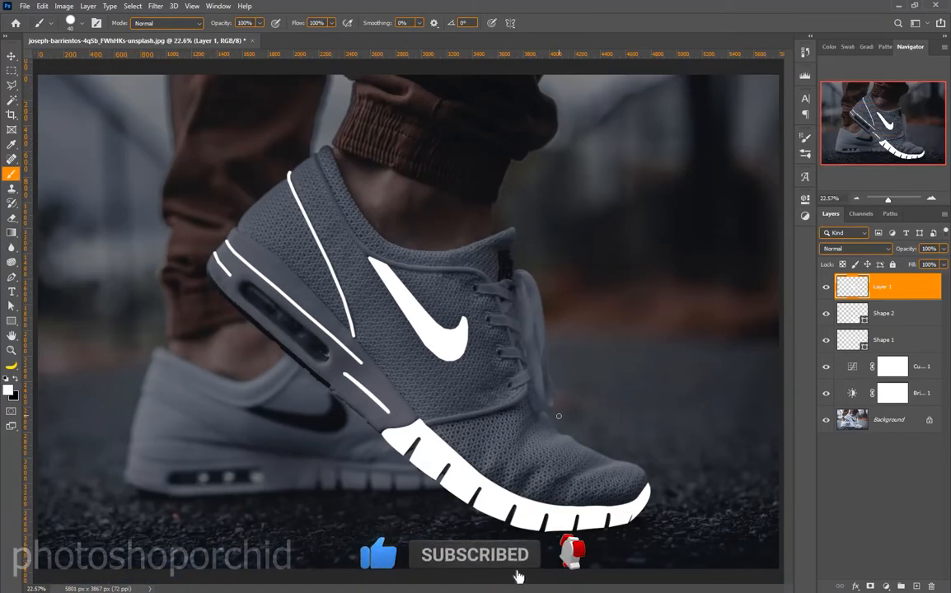
Step: Add an Outer Glow to the Shape 1 layer with its blend mode set to Overlay
{"action": "key", "text": "v"}
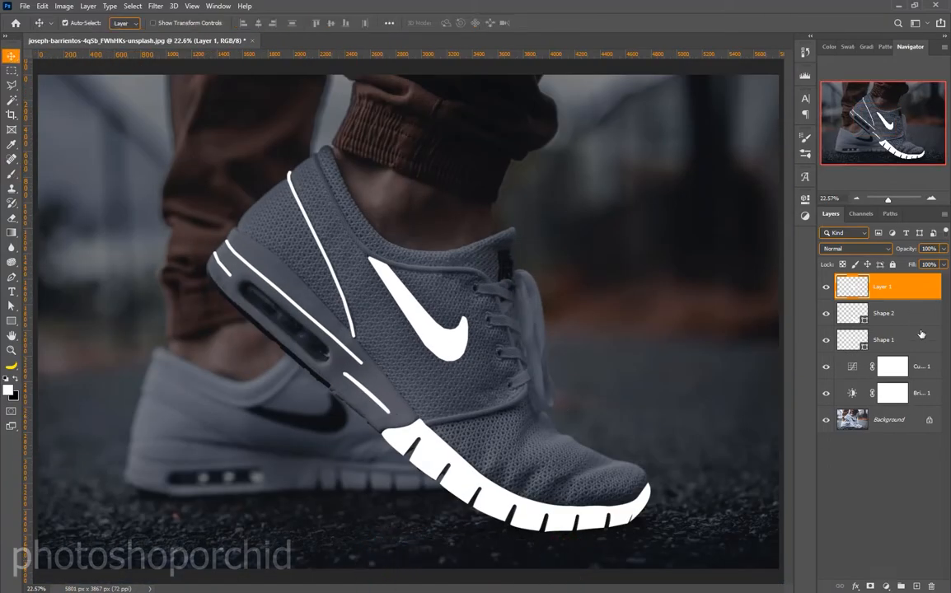
{"action": "left_click", "coordinate": [917, 339]}
{"action": "right_click", "coordinate": [917, 337]}
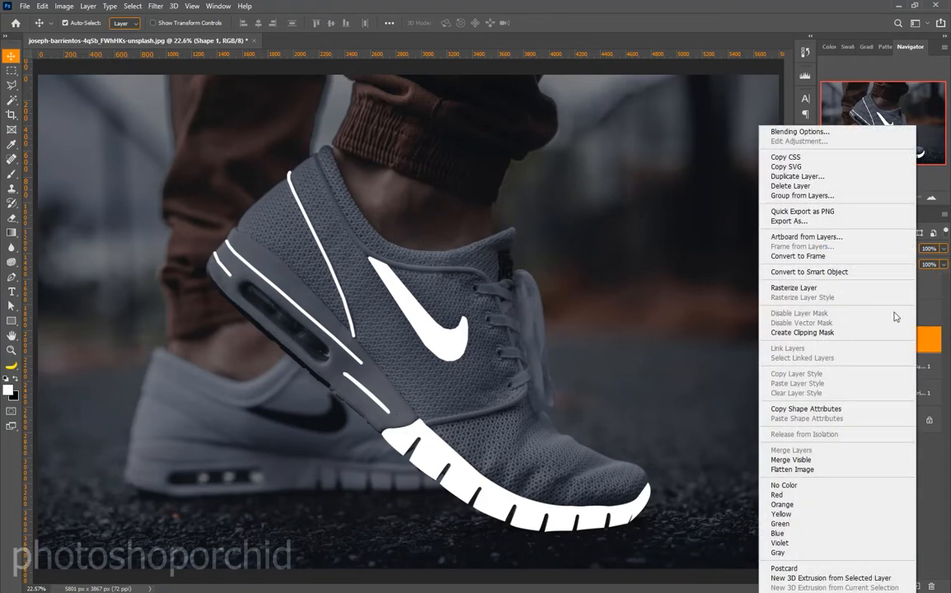
{"action": "left_click", "coordinate": [787, 133]}
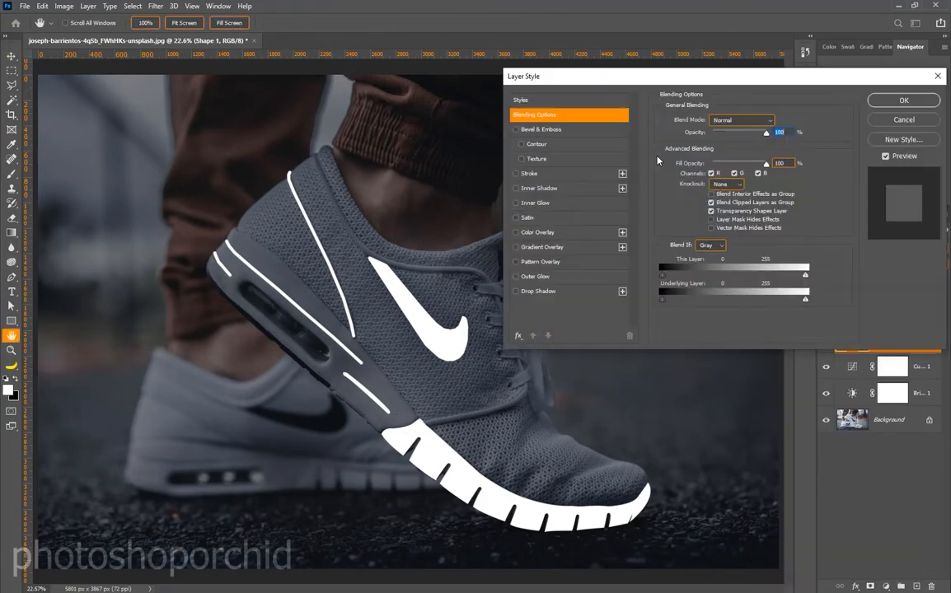
{"action": "left_click", "coordinate": [532, 278]}
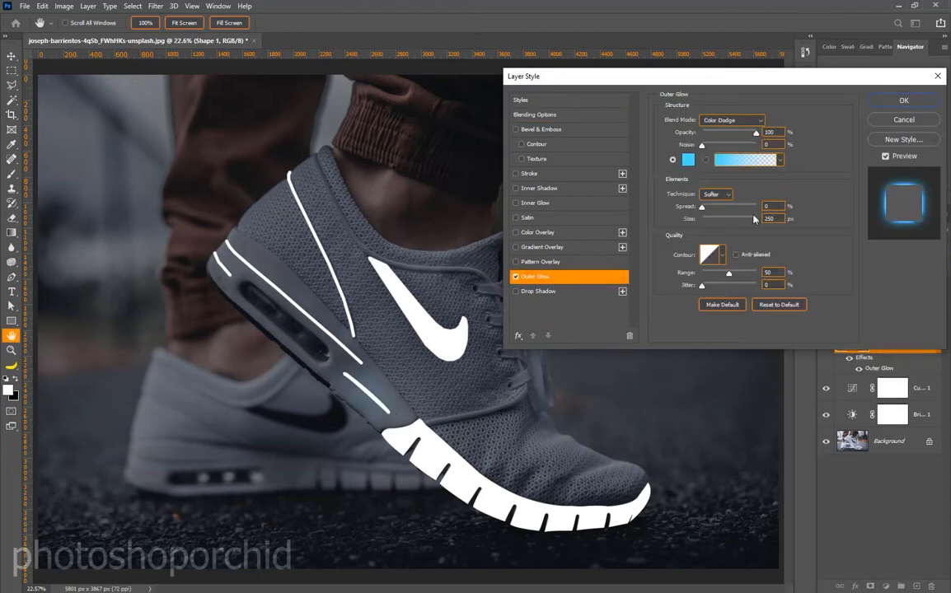
{"action": "left_click", "coordinate": [735, 123]}
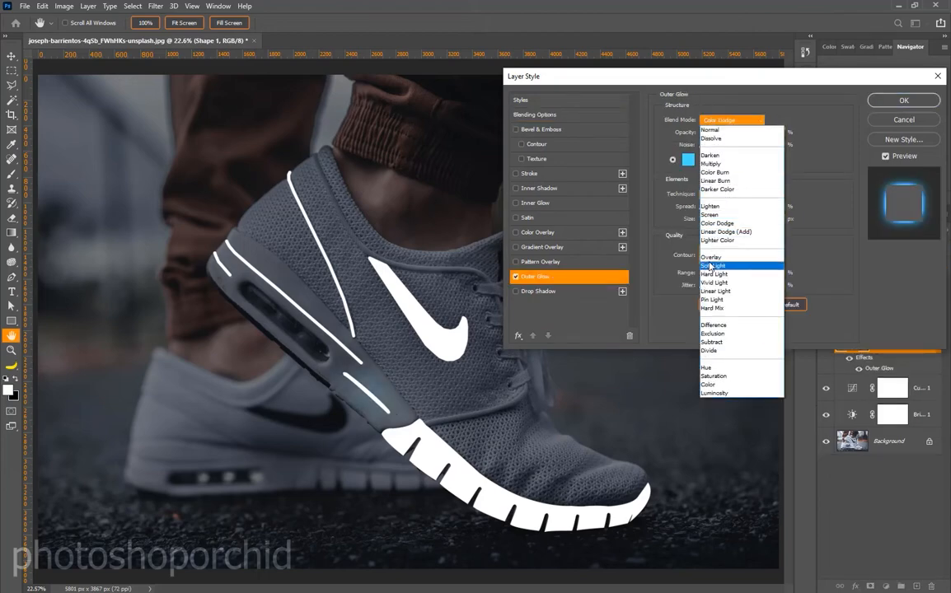
{"action": "left_click", "coordinate": [712, 261]}
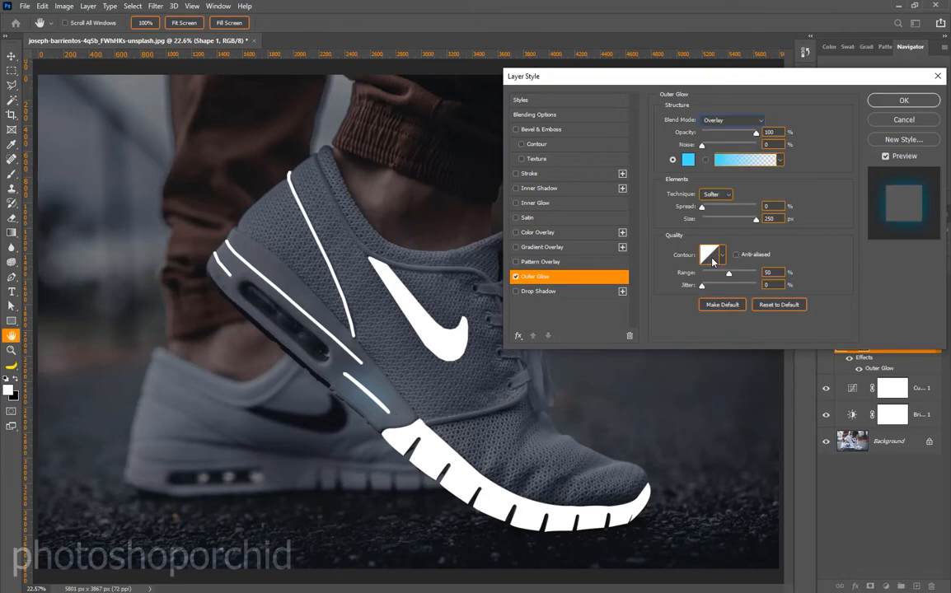
Step: Set the Outer Glow color to bright cyan #2efff3 and apply the layer style
{"action": "left_click", "coordinate": [687, 160]}
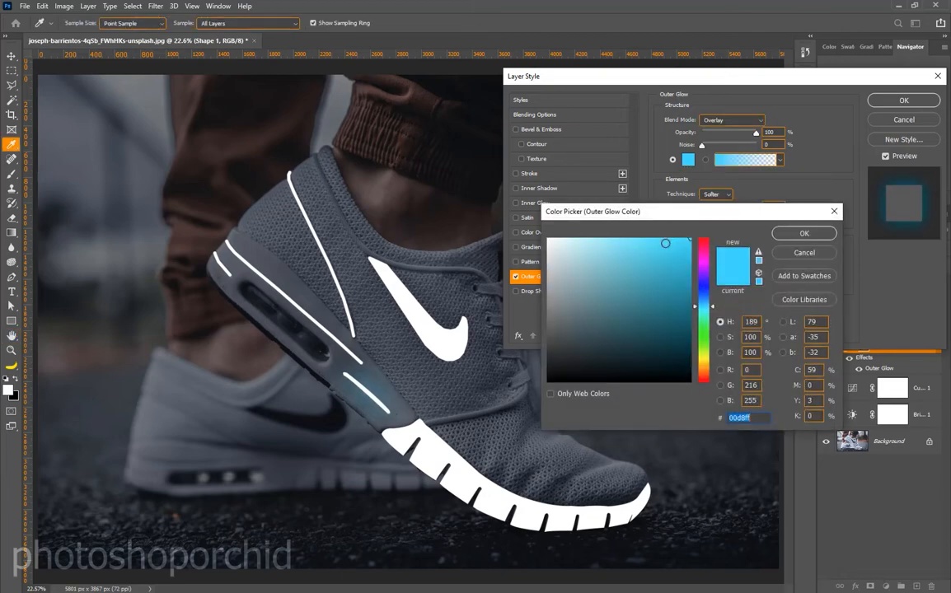
{"action": "left_click_drag", "start_coordinate": [665, 243], "coordinate": [665, 238]}
{"action": "left_click_drag", "start_coordinate": [702, 310], "coordinate": [703, 315]}
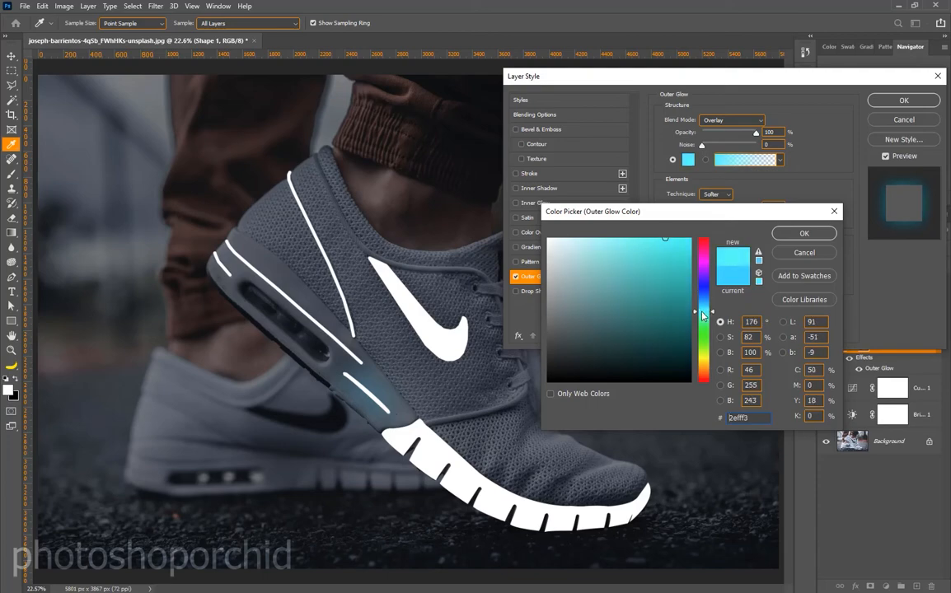
{"action": "left_click", "coordinate": [804, 234]}
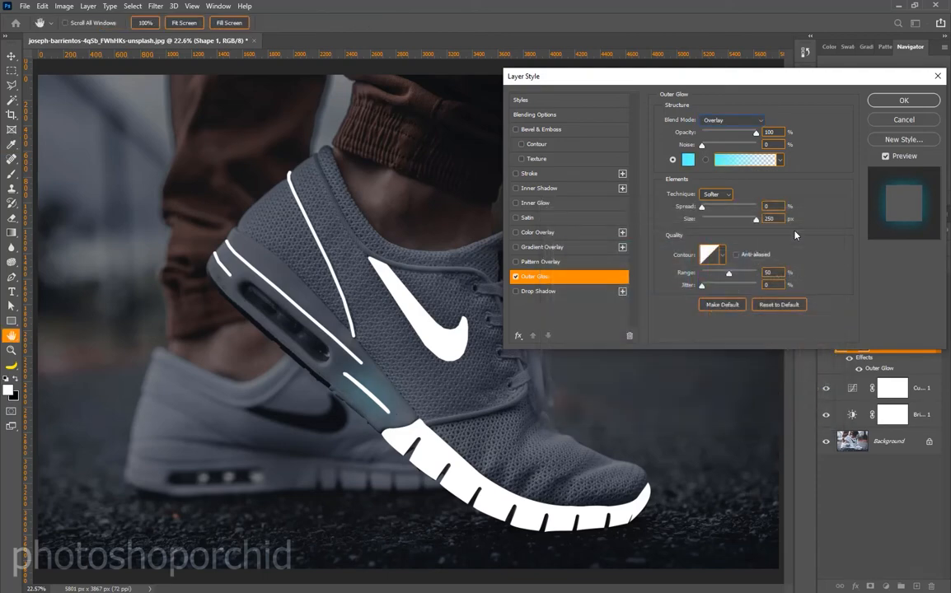
{"action": "left_click", "coordinate": [911, 103]}
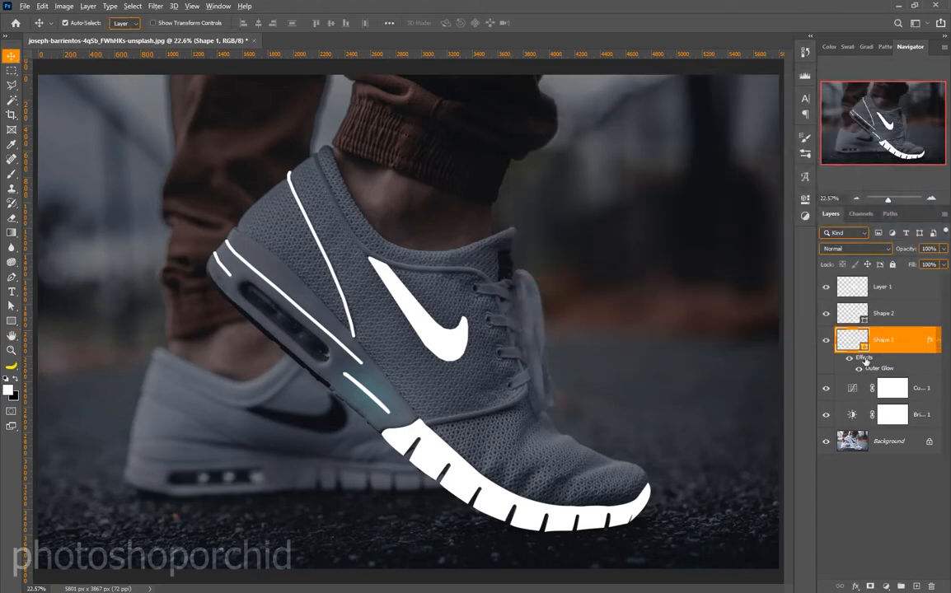
Step: Copy the Outer Glow effect from Shape 1 to the Shape 2 and Layer 1 layers
{"action": "left_click_drag", "start_coordinate": [865, 360], "coordinate": [865, 287]}
{"action": "scroll", "coordinate": [344, 324], "scroll_direction": "down", "scroll_amount": 4}
{"action": "scroll", "coordinate": [337, 322], "scroll_direction": "up", "scroll_amount": 4}
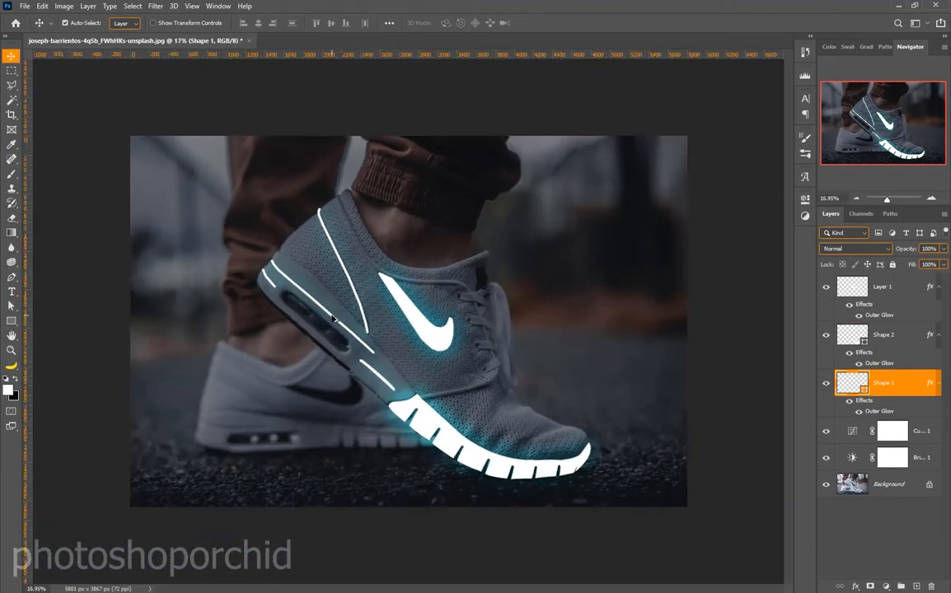
{"action": "scroll", "coordinate": [333, 319], "scroll_direction": "down", "scroll_amount": 2}
{"action": "scroll", "coordinate": [334, 323], "scroll_direction": "up", "scroll_amount": 2}
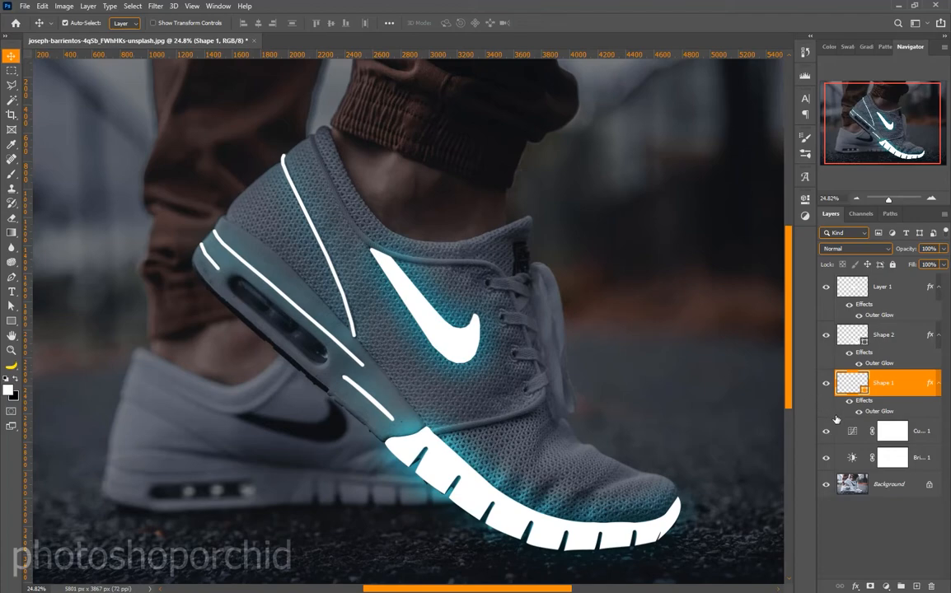
Step: Add a new layer above Layer 1 with a copy of its Outer Glow, and sample the midsole's teal as the brush color
{"action": "left_click", "coordinate": [898, 300]}
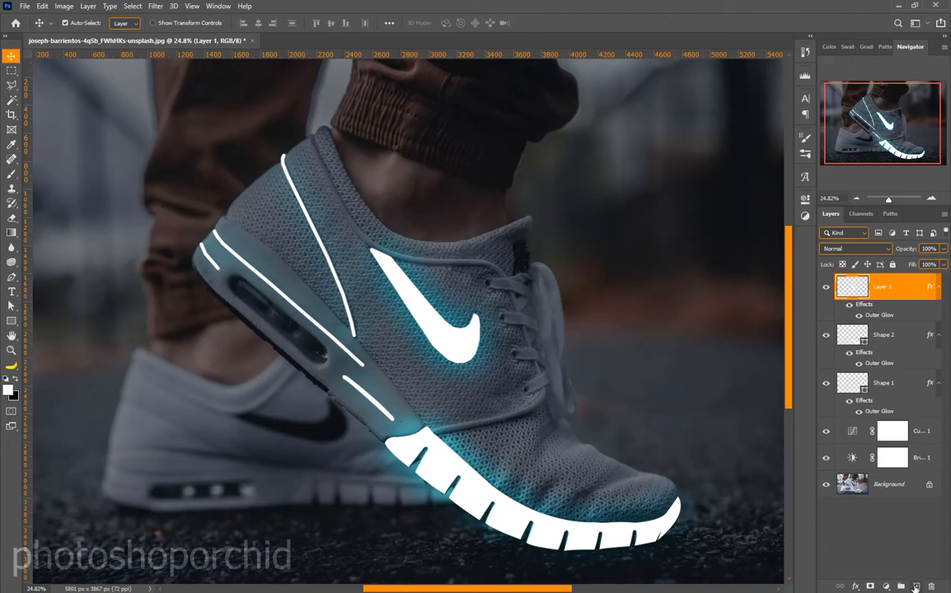
{"action": "left_click", "coordinate": [915, 586]}
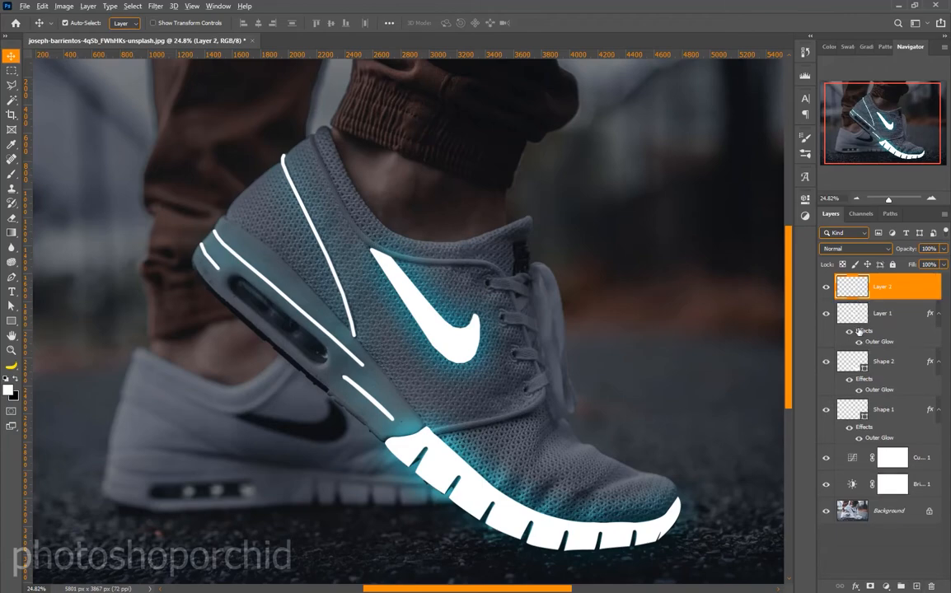
{"action": "mouse_move", "coordinate": [858, 332]}
{"action": "left_mouse_down"}
{"action": "mouse_move", "coordinate": [857, 295]}
{"action": "mouse_move", "coordinate": [856, 312]}
{"action": "left_mouse_up"}
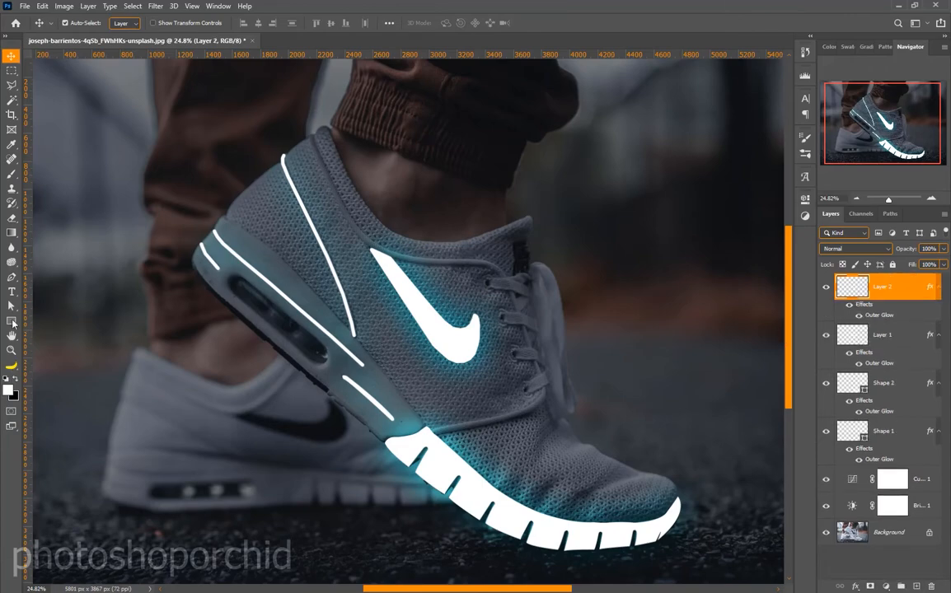
{"action": "left_click", "coordinate": [12, 173]}
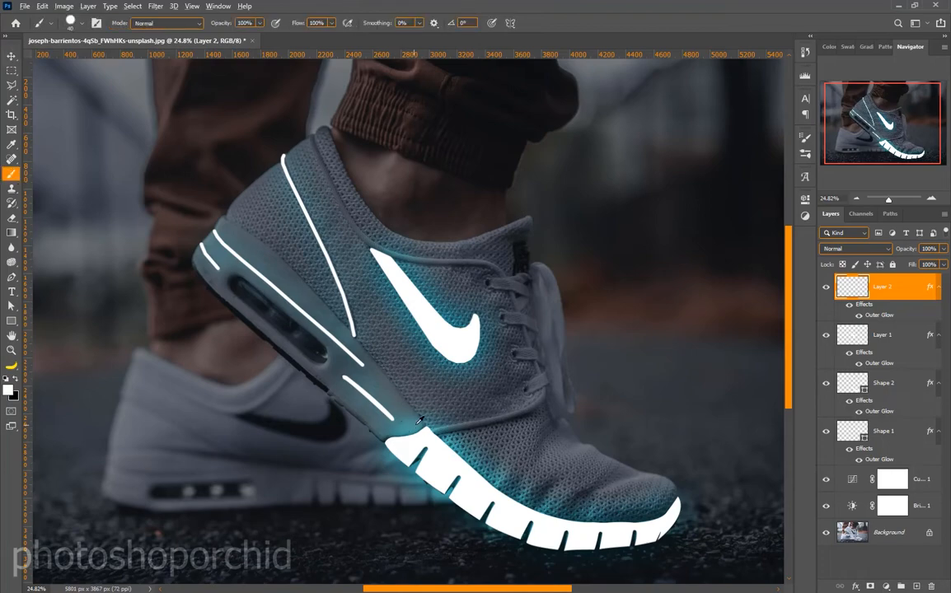
{"action": "left_click", "coordinate": [378, 378], "text": "alt"}
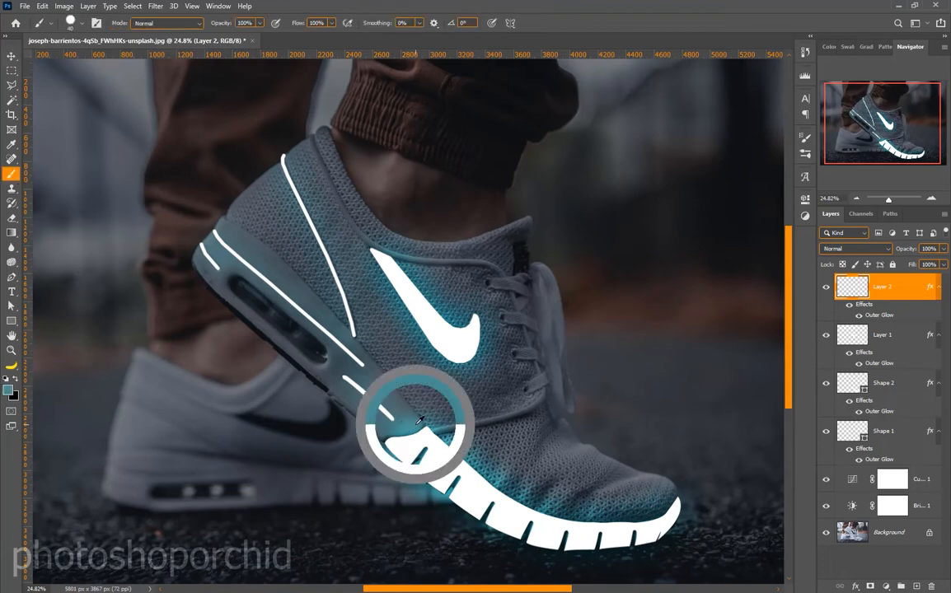
Step: Lower the brightness of the Brightness/Contrast 1 adjustment layer to -99
{"action": "left_click", "coordinate": [921, 505]}
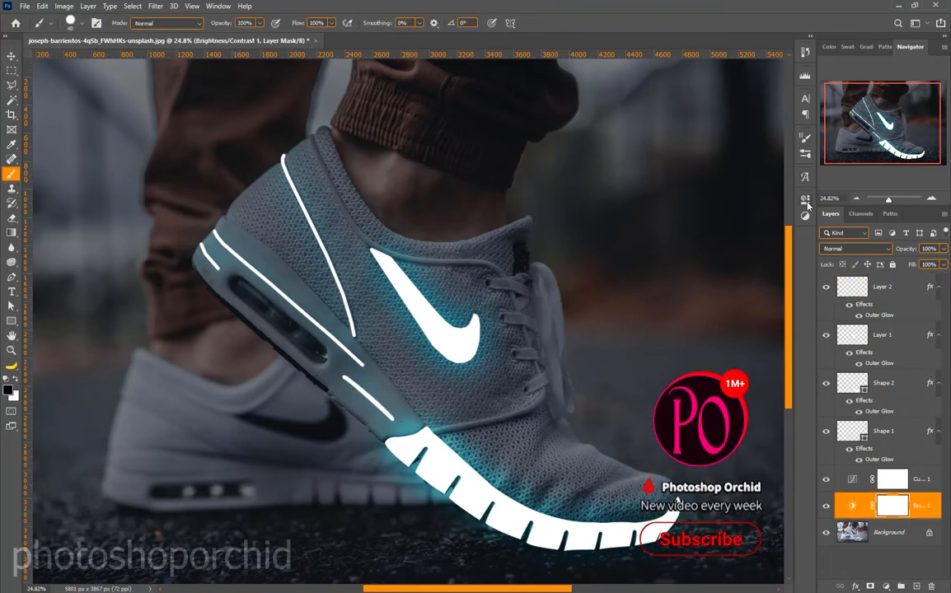
{"action": "left_click", "coordinate": [805, 200]}
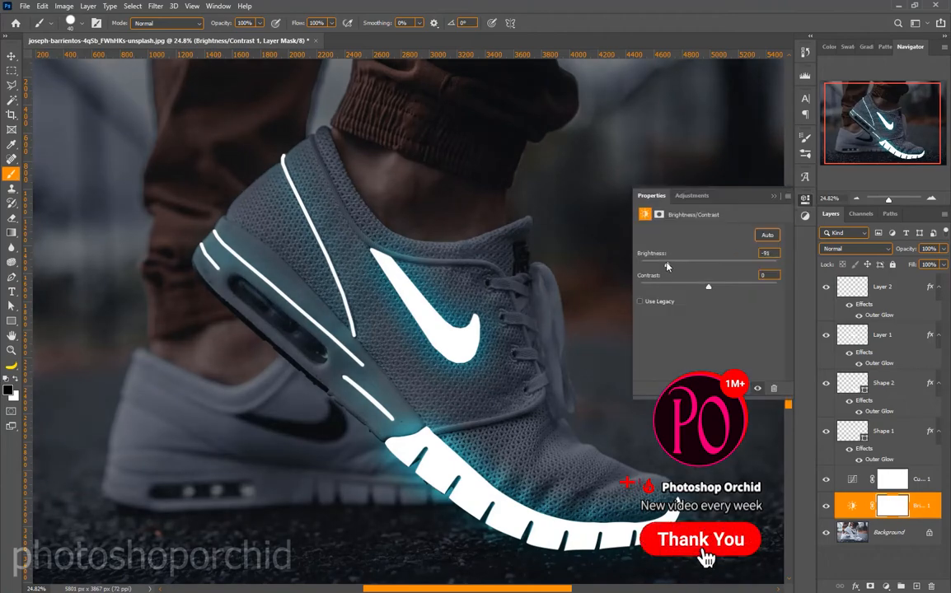
{"action": "left_click_drag", "start_coordinate": [666, 265], "coordinate": [668, 266]}
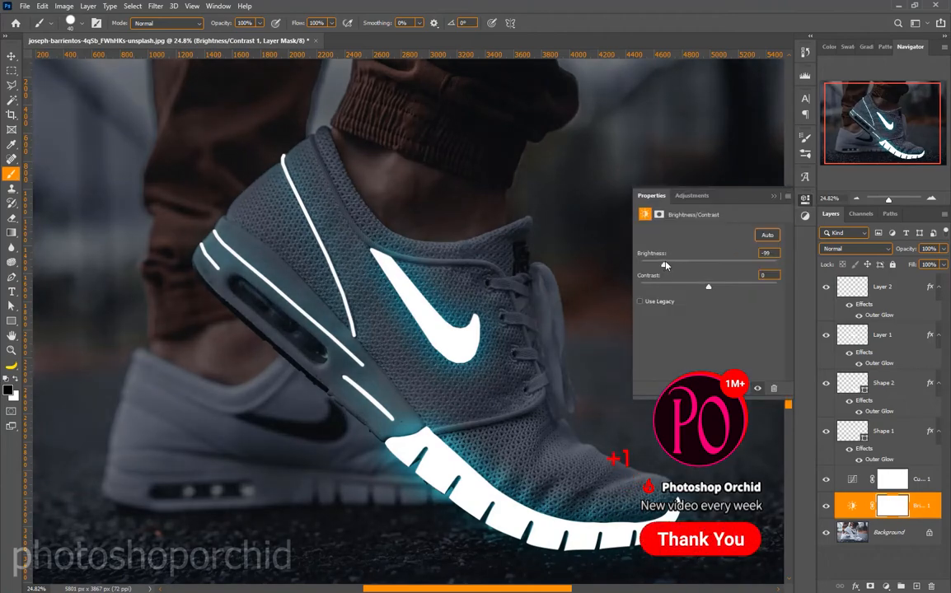
Step: Paint teal with a soft 1064 px brush on Layer 2 over the rear shoe, the ground and the areas around the front shoe
{"action": "left_click", "coordinate": [774, 199]}
{"action": "scroll", "coordinate": [380, 334], "scroll_direction": "down", "scroll_amount": 2}
{"action": "left_click", "coordinate": [882, 287]}
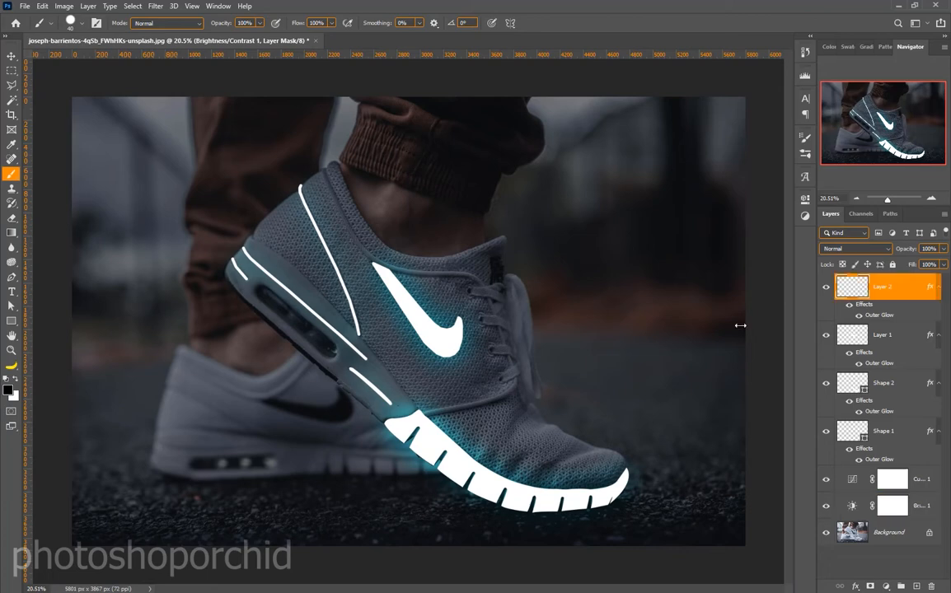
{"action": "left_click_drag", "start_coordinate": [339, 409], "coordinate": [350, 413]}
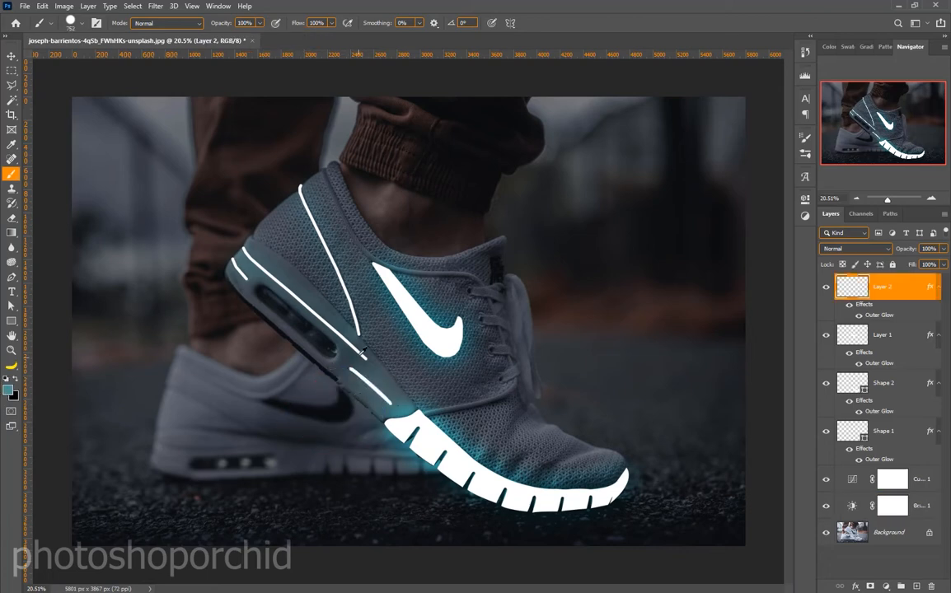
{"action": "mouse_move", "coordinate": [285, 407]}
{"action": "left_mouse_down"}
{"action": "mouse_move", "coordinate": [303, 406]}
{"action": "mouse_move", "coordinate": [292, 126]}
{"action": "left_mouse_up"}
{"action": "mouse_move", "coordinate": [231, 451]}
{"action": "left_mouse_down"}
{"action": "mouse_move", "coordinate": [238, 448]}
{"action": "mouse_move", "coordinate": [228, 452]}
{"action": "left_mouse_up"}
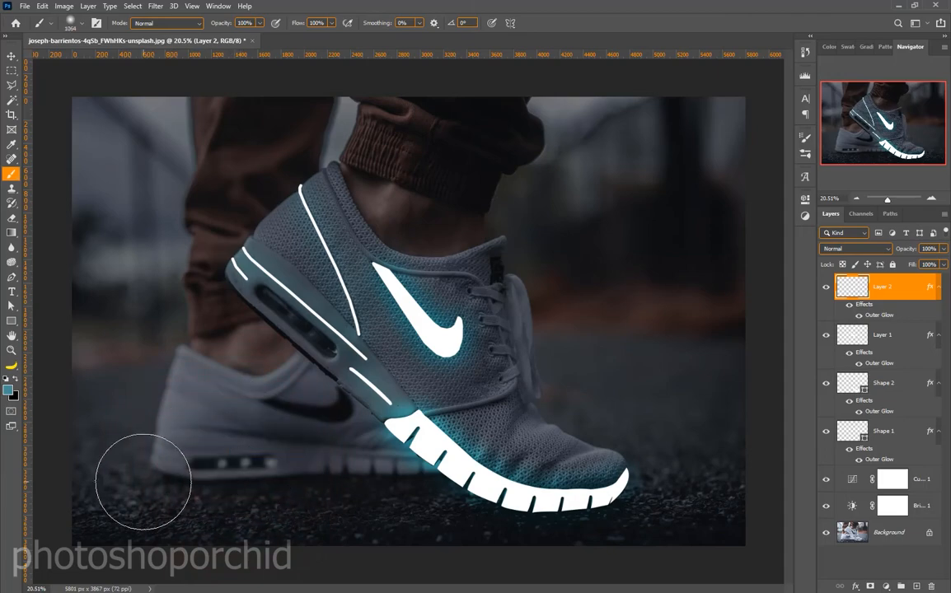
{"action": "mouse_move", "coordinate": [148, 477]}
{"action": "left_mouse_down"}
{"action": "mouse_move", "coordinate": [307, 479]}
{"action": "mouse_move", "coordinate": [375, 490]}
{"action": "left_mouse_up"}
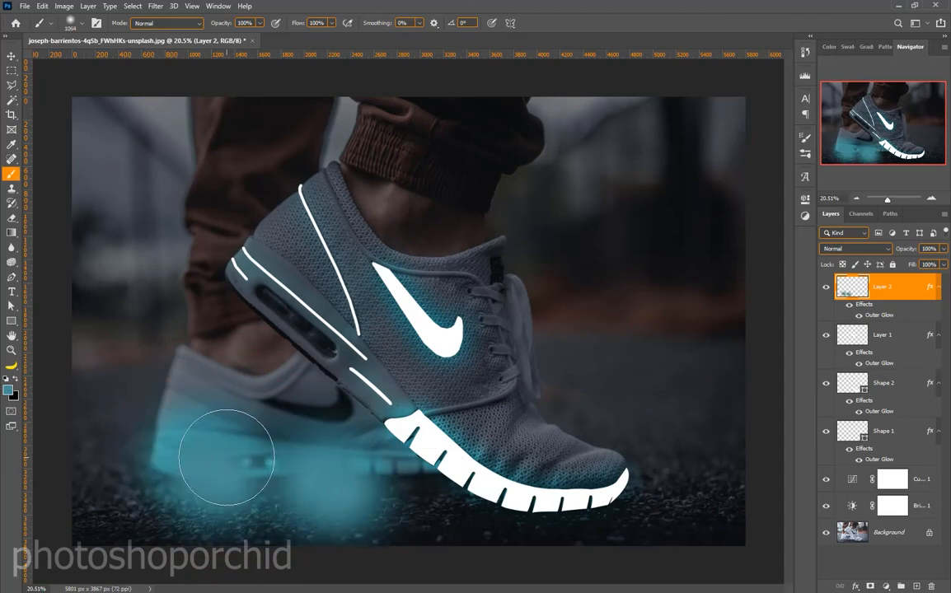
{"action": "mouse_move", "coordinate": [223, 457]}
{"action": "left_mouse_down"}
{"action": "mouse_move", "coordinate": [536, 542]}
{"action": "mouse_move", "coordinate": [505, 516]}
{"action": "mouse_move", "coordinate": [813, 503]}
{"action": "left_mouse_up"}
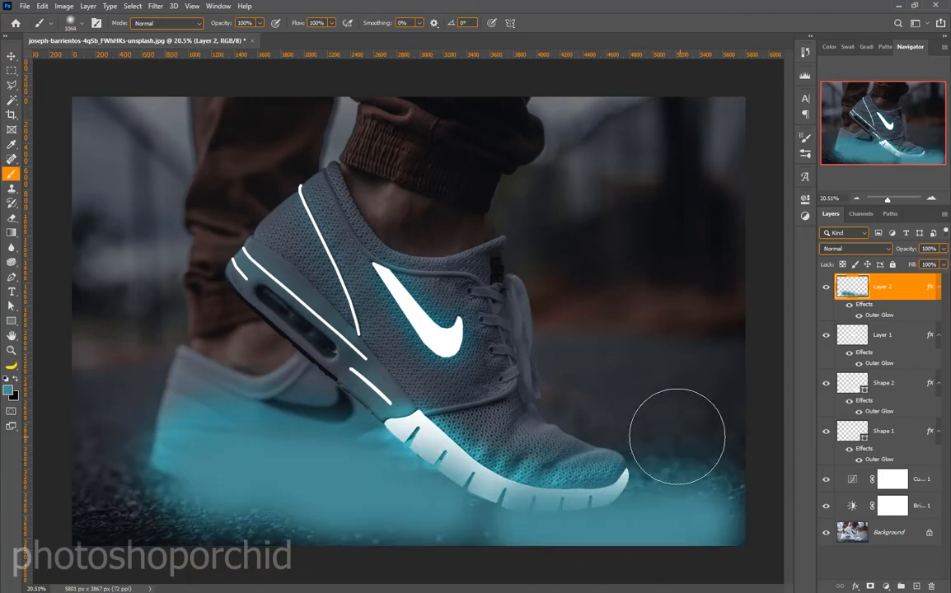
{"action": "left_click_drag", "start_coordinate": [675, 435], "coordinate": [472, 270]}
{"action": "mouse_move", "coordinate": [361, 181]}
{"action": "left_mouse_down"}
{"action": "mouse_move", "coordinate": [325, 161]}
{"action": "mouse_move", "coordinate": [240, 217]}
{"action": "mouse_move", "coordinate": [200, 272]}
{"action": "mouse_move", "coordinate": [281, 397]}
{"action": "left_mouse_up"}
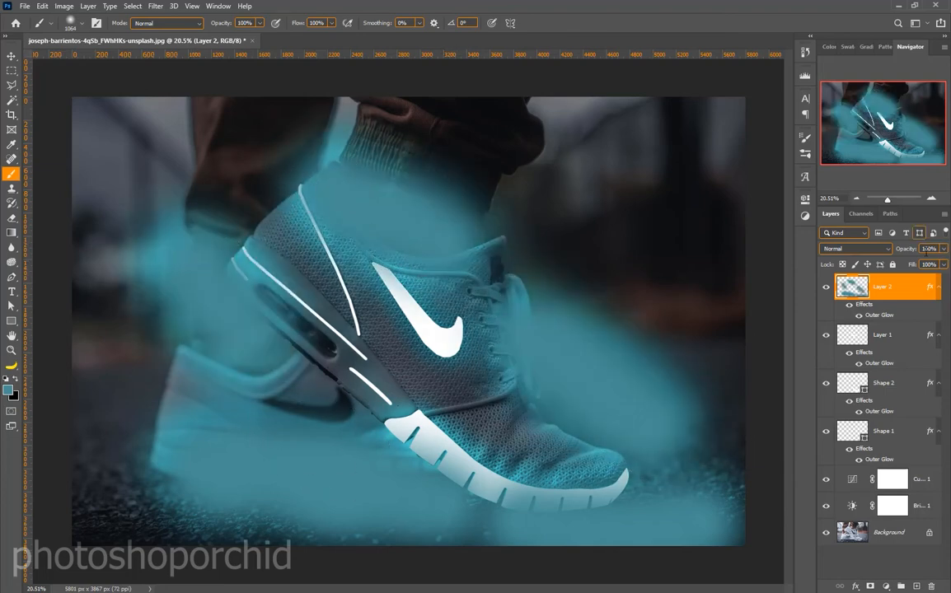
Step: Set Layer 2's blend mode to Overlay and its opacity to 53%
{"action": "left_click", "coordinate": [857, 249]}
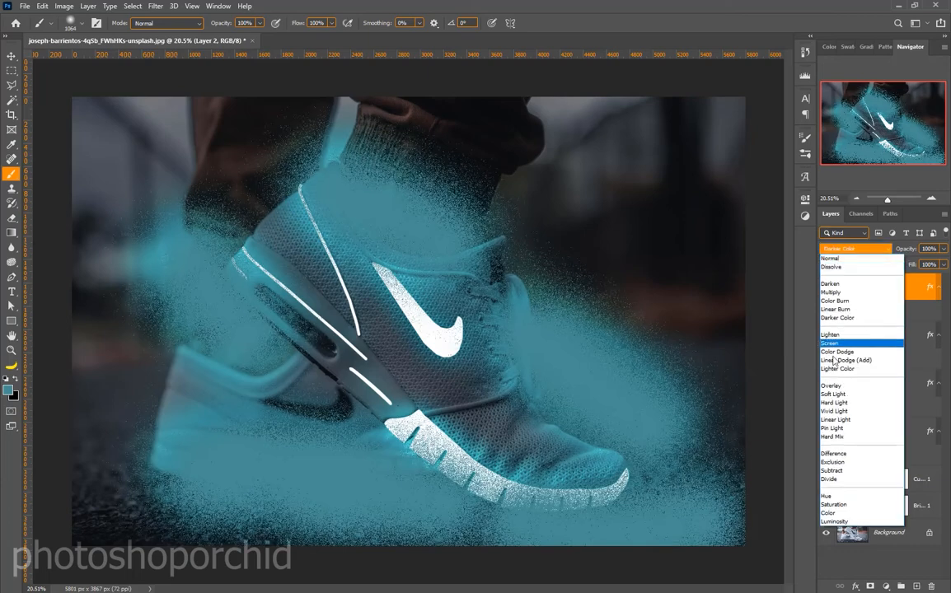
{"action": "left_click", "coordinate": [832, 388]}
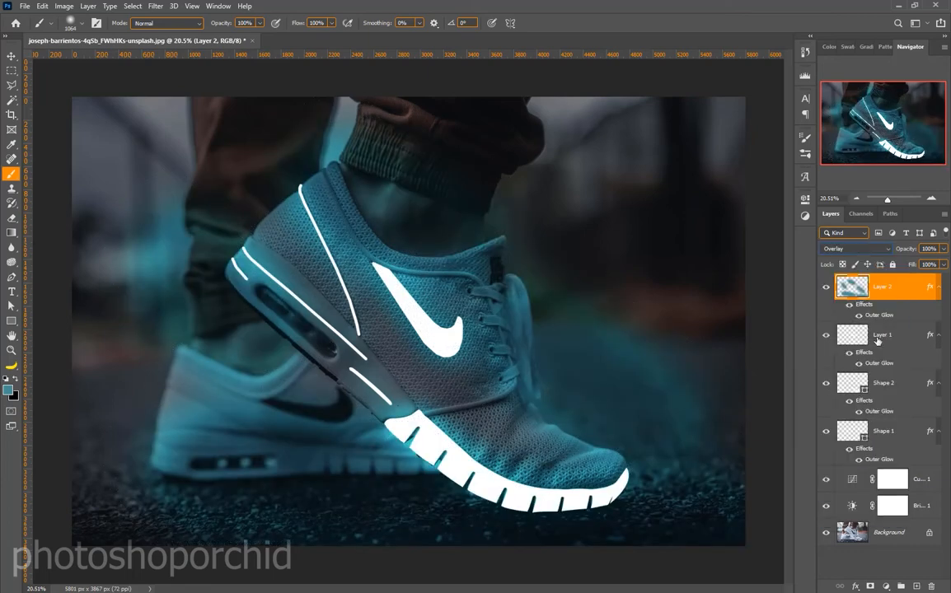
{"action": "left_click", "coordinate": [943, 249]}
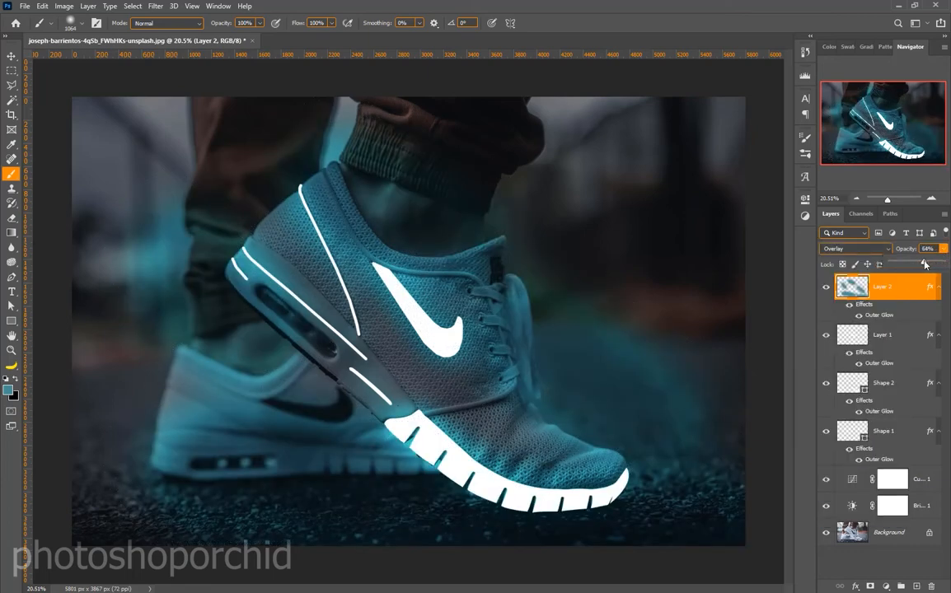
{"action": "left_click_drag", "start_coordinate": [924, 264], "coordinate": [922, 264]}
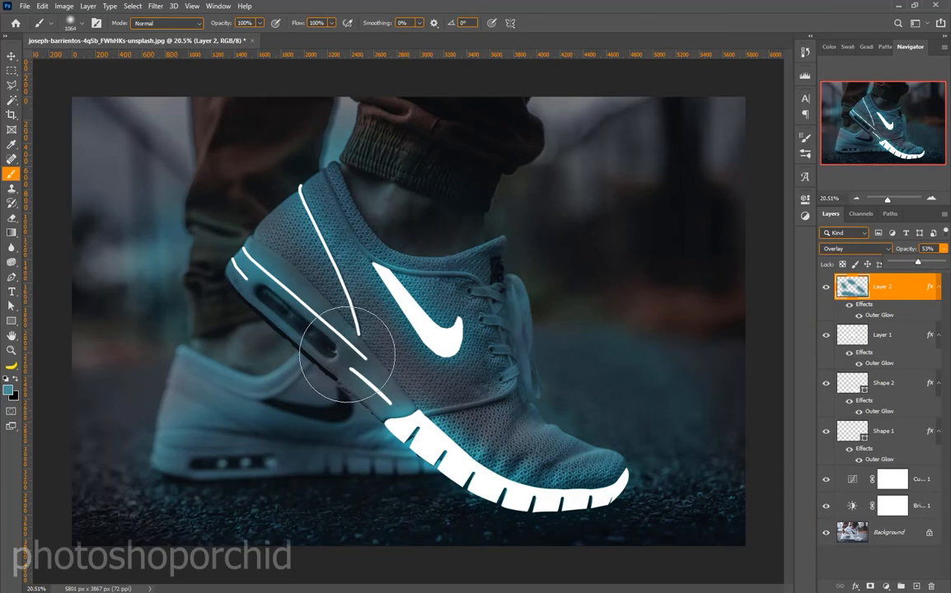
{"action": "scroll", "coordinate": [260, 362], "scroll_direction": "down", "scroll_amount": 3}
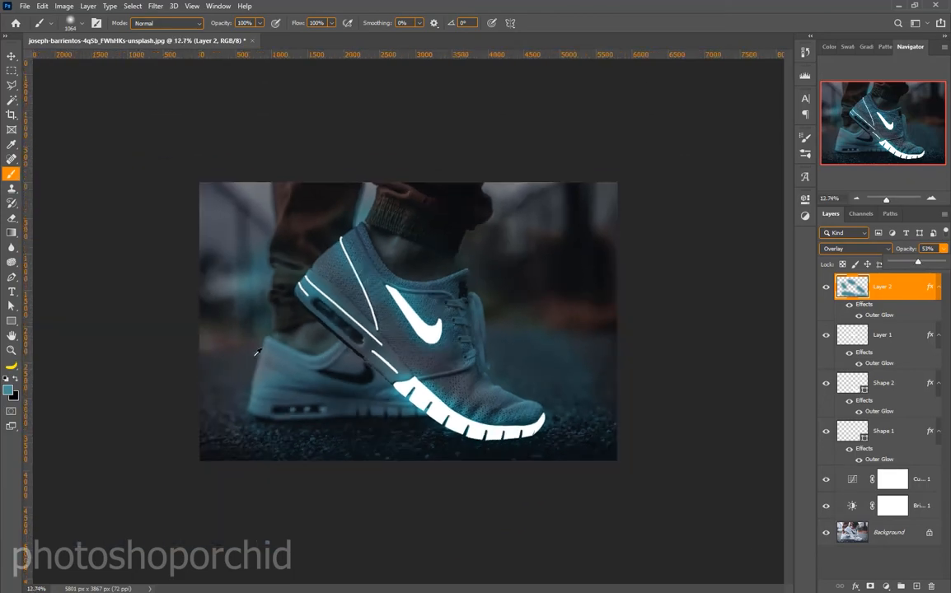
{"action": "left_click", "coordinate": [407, 482]}
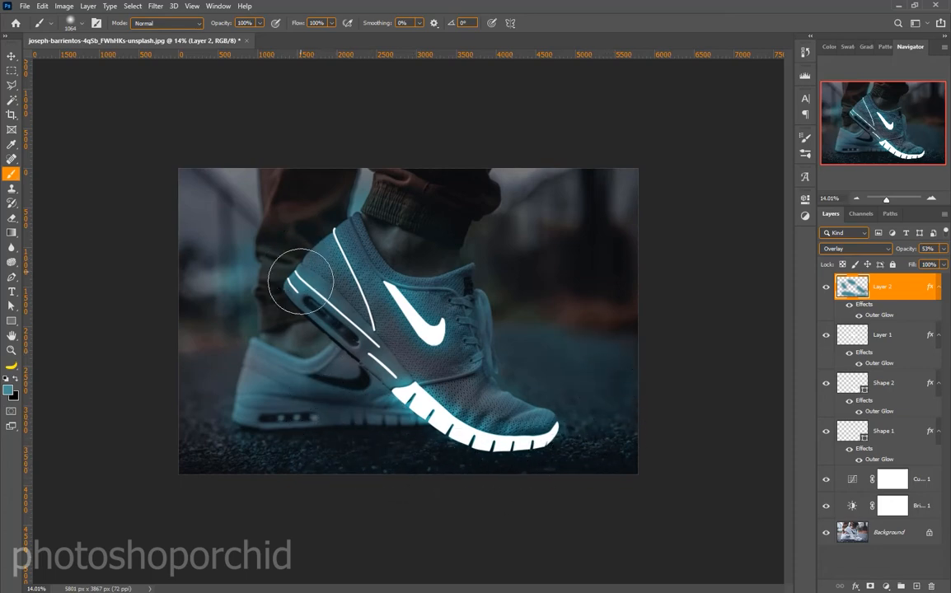
{"action": "scroll", "coordinate": [330, 460], "scroll_direction": "down", "scroll_amount": 3}
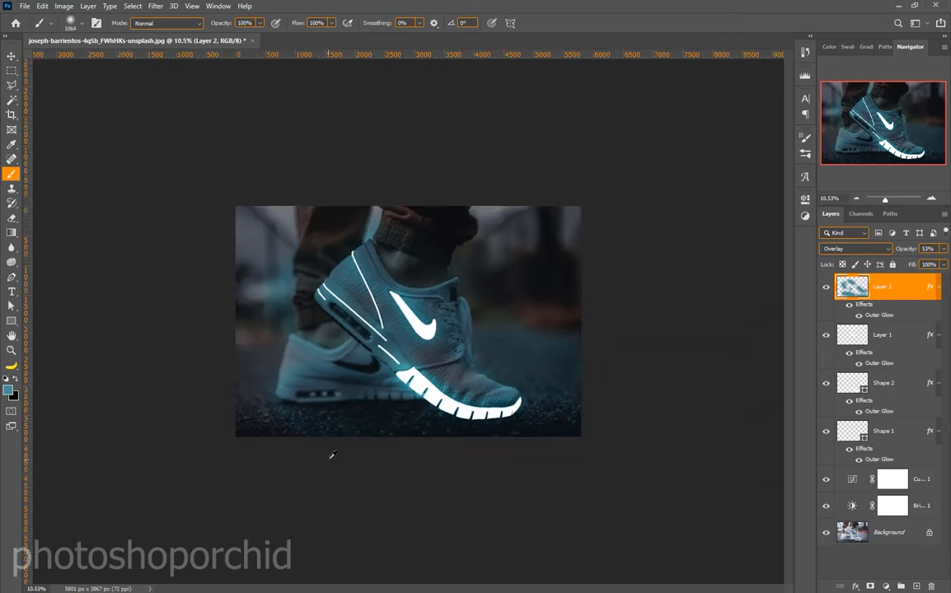
{"action": "scroll", "coordinate": [332, 445], "scroll_direction": "up", "scroll_amount": 3}
{"action": "scroll", "coordinate": [372, 501], "scroll_direction": "down", "scroll_amount": 2}
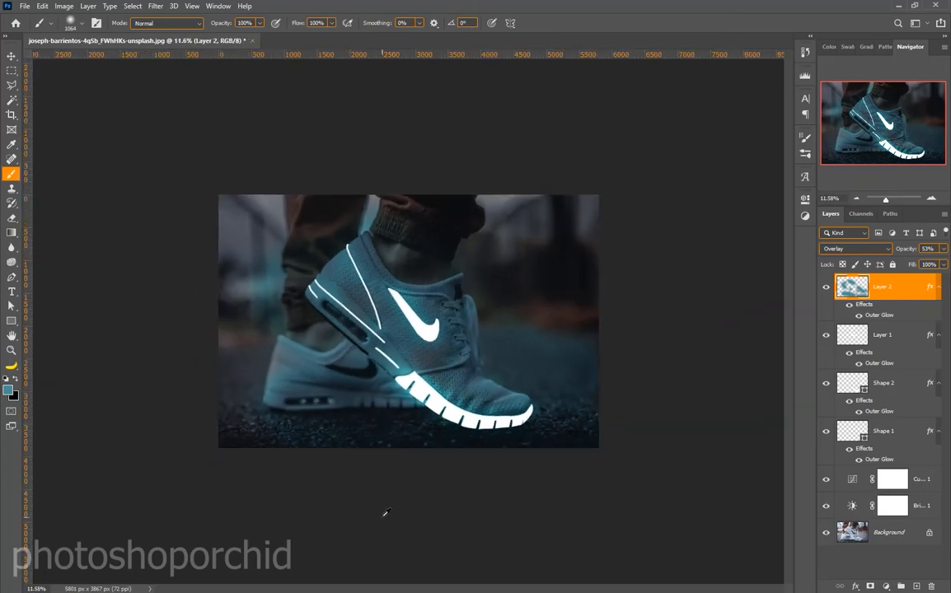